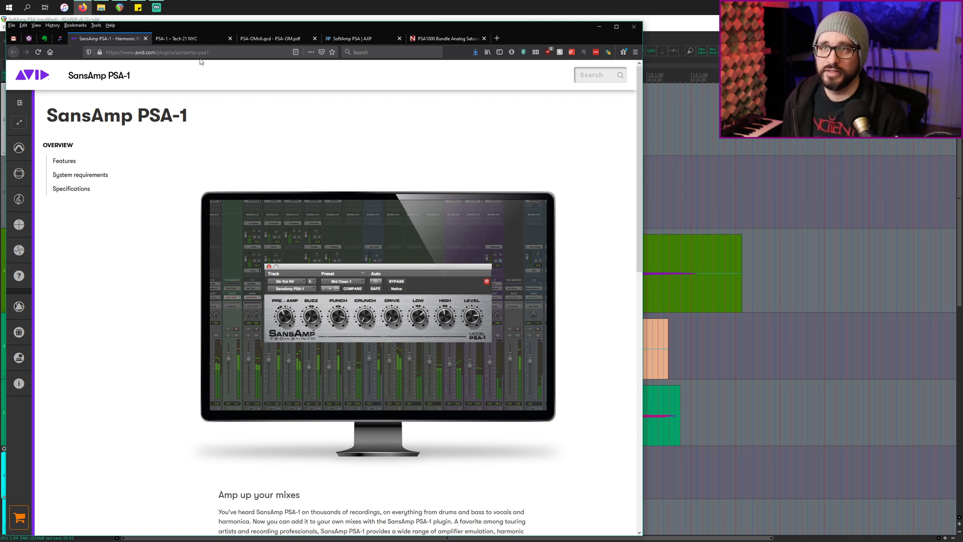
- Switch Firefox to the Tech 21 PSA-1 product page tab
{"action": "left_click", "coordinate": [194, 38]}
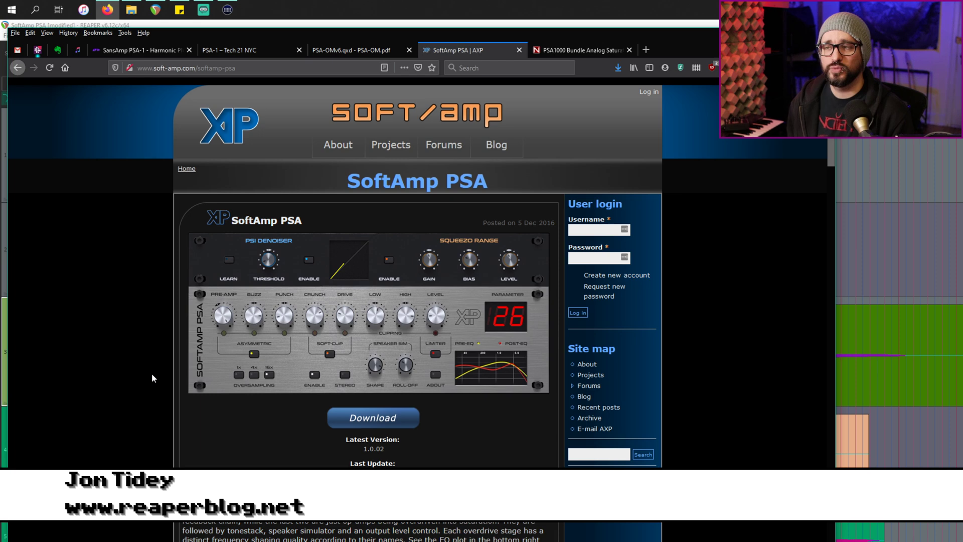
- Scroll the SoftAmp PSA page, then bring up the Nembrini PSA1000 Bundle tab
{"action": "scroll", "coordinate": [181, 375], "scroll_direction": "down", "scroll_amount": 8}
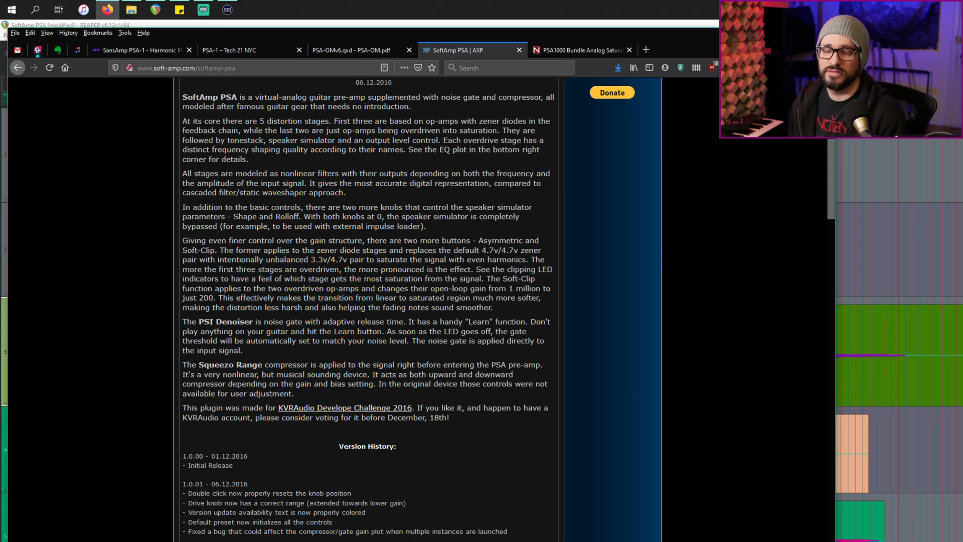
{"action": "scroll", "coordinate": [270, 396], "scroll_direction": "up", "scroll_amount": 8}
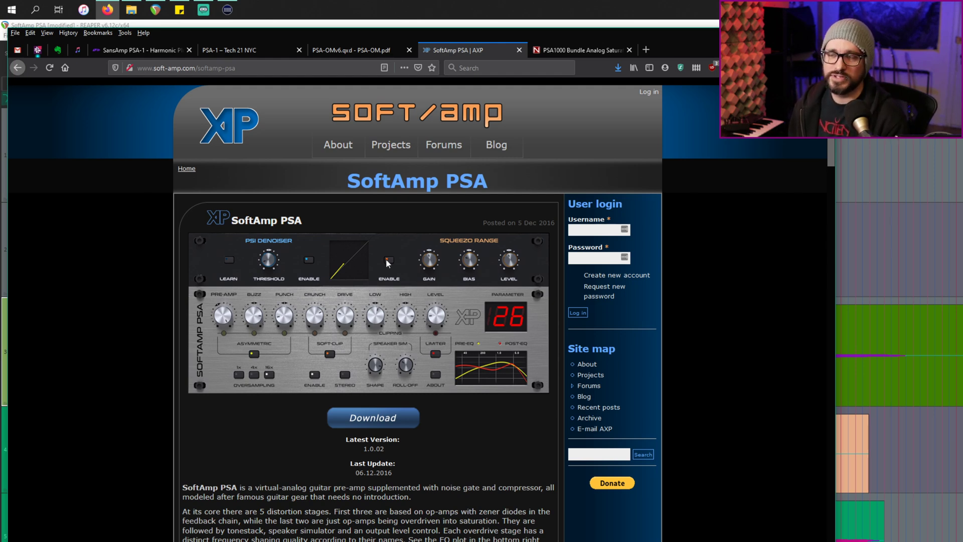
{"action": "left_click", "coordinate": [565, 54]}
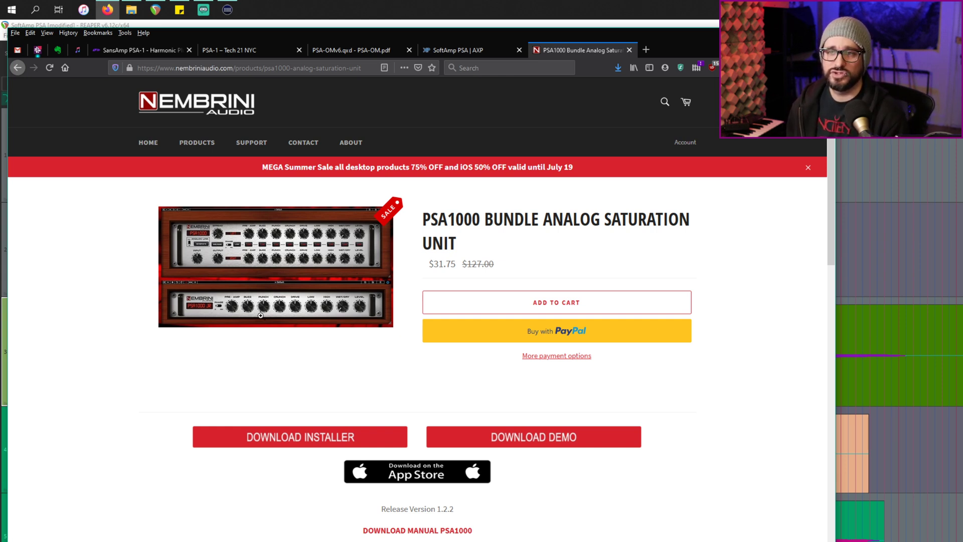
- Compare the SoftAmp, Tech 21, Avid and Nembrini PSA tabs, ending on Avid's SansAmp PSA-1 page
{"action": "left_click", "coordinate": [454, 50]}
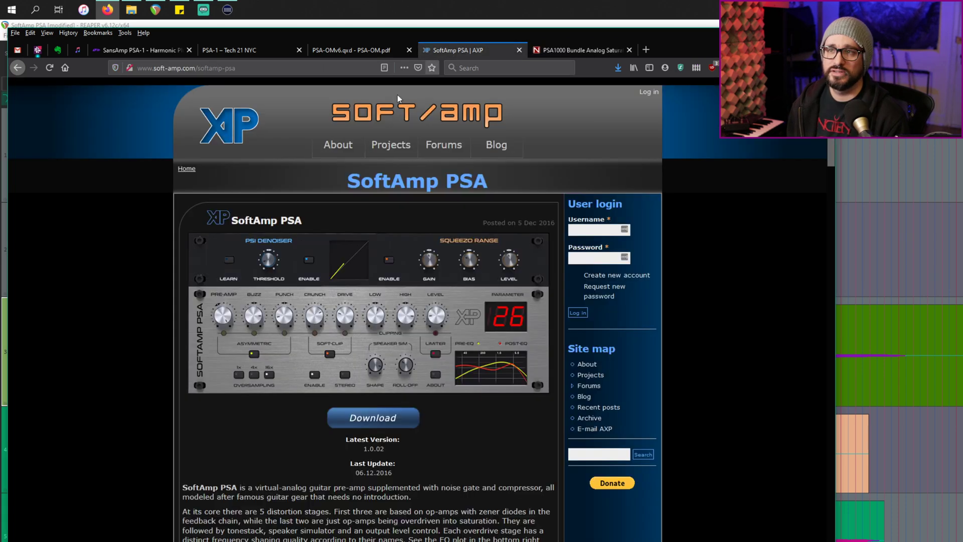
{"action": "left_click", "coordinate": [221, 50]}
{"action": "left_click", "coordinate": [135, 50]}
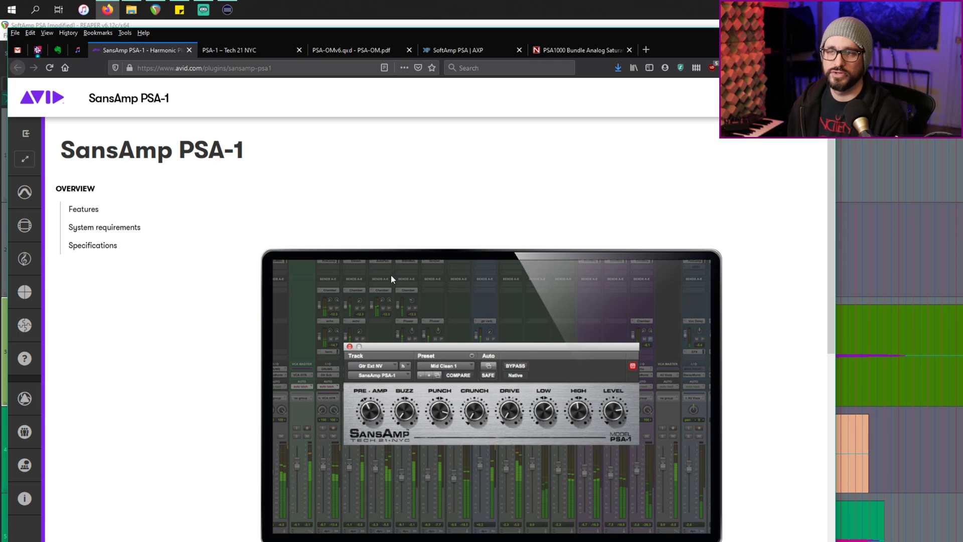
{"action": "left_click", "coordinate": [568, 50]}
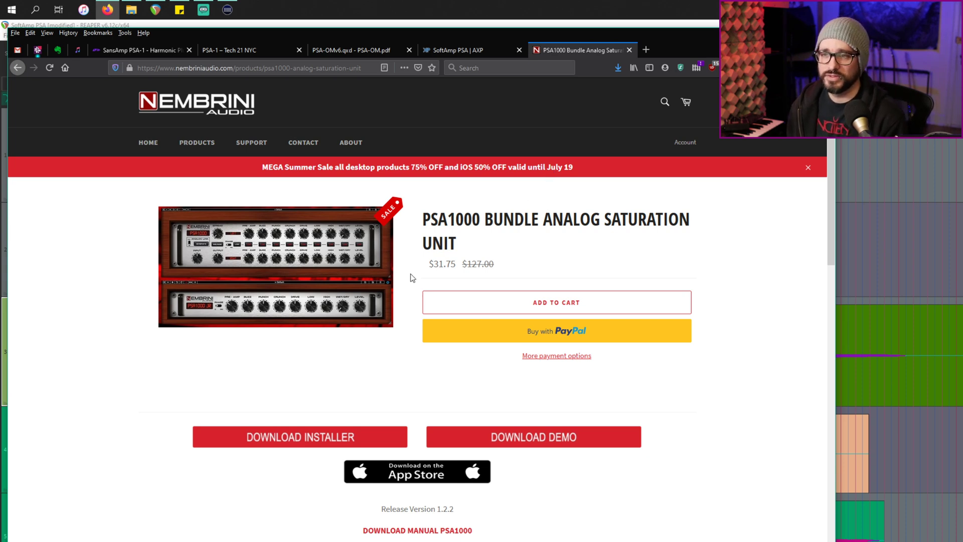
{"action": "scroll", "coordinate": [410, 274], "scroll_direction": "down", "scroll_amount": 3}
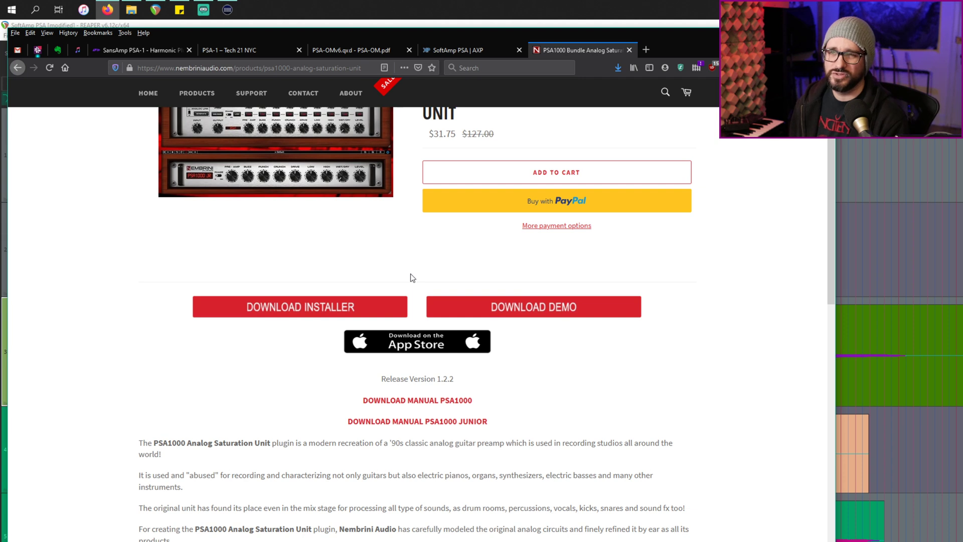
{"action": "scroll", "coordinate": [410, 274], "scroll_direction": "up", "scroll_amount": 3}
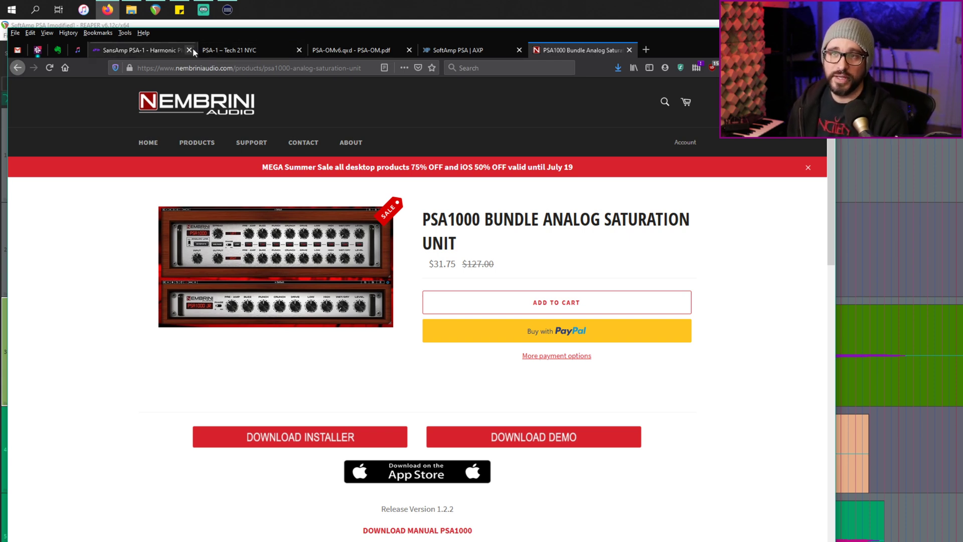
{"action": "left_click", "coordinate": [168, 49]}
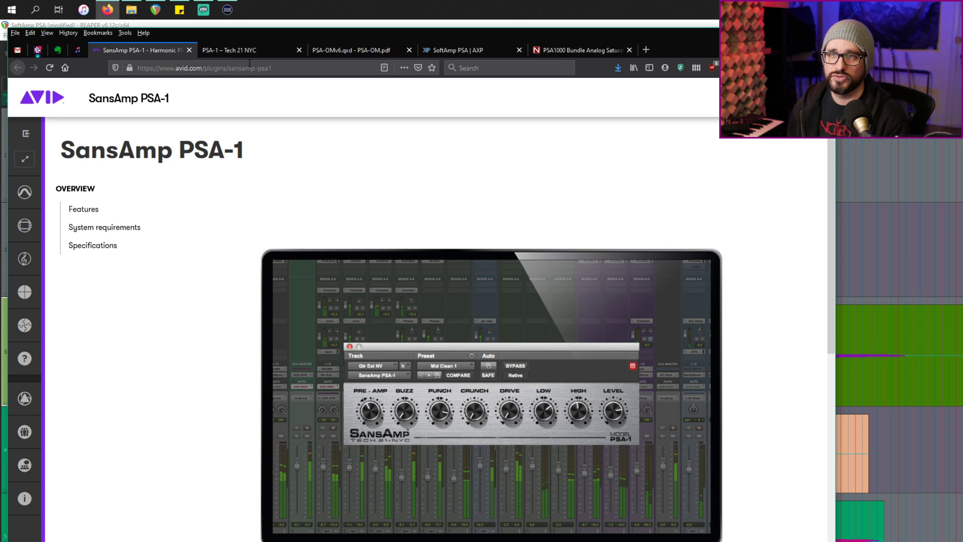
- Switch to REAPER and look through the SoftAmp PSA project's tracks
{"action": "key", "text": "alt+Tab"}
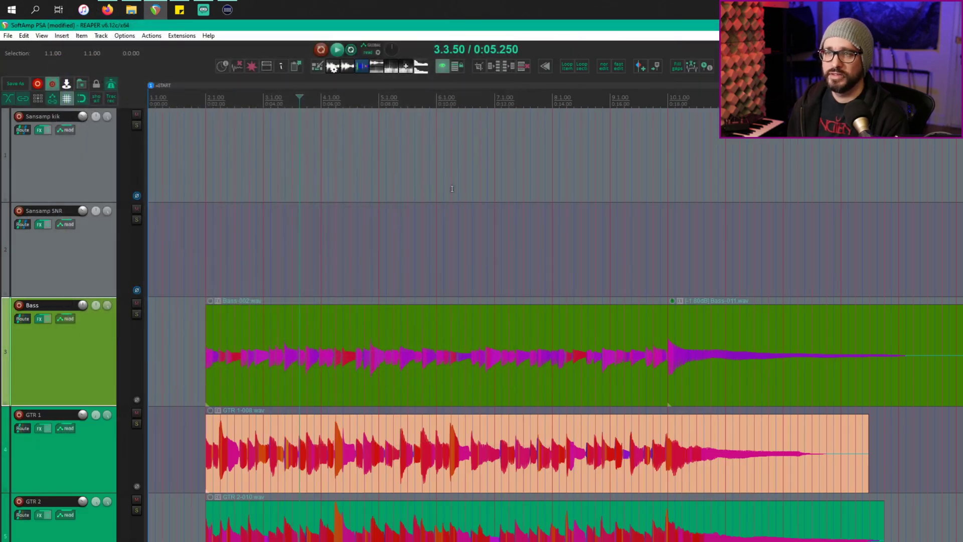
{"action": "scroll", "coordinate": [299, 263], "scroll_direction": "down", "scroll_amount": 10}
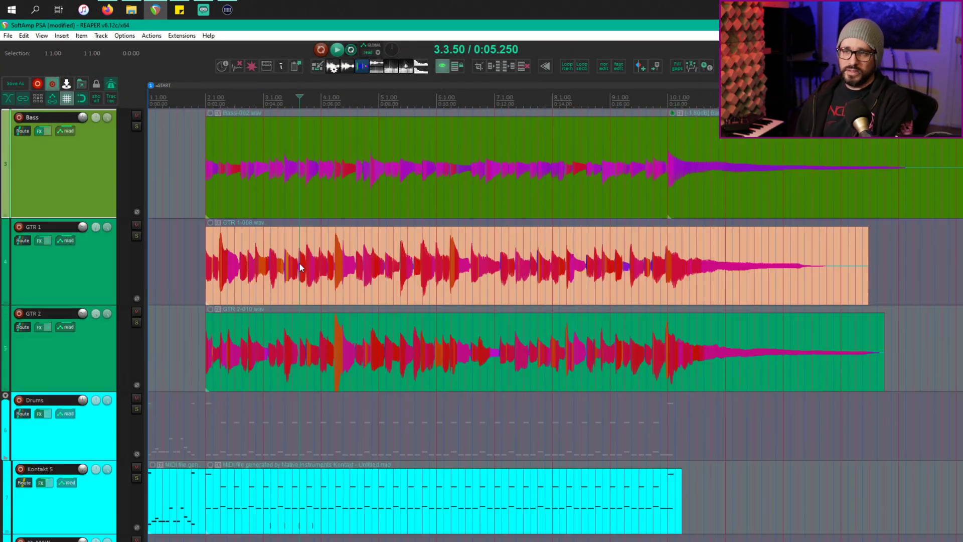
{"action": "scroll", "coordinate": [300, 263], "scroll_direction": "up", "scroll_amount": 6}
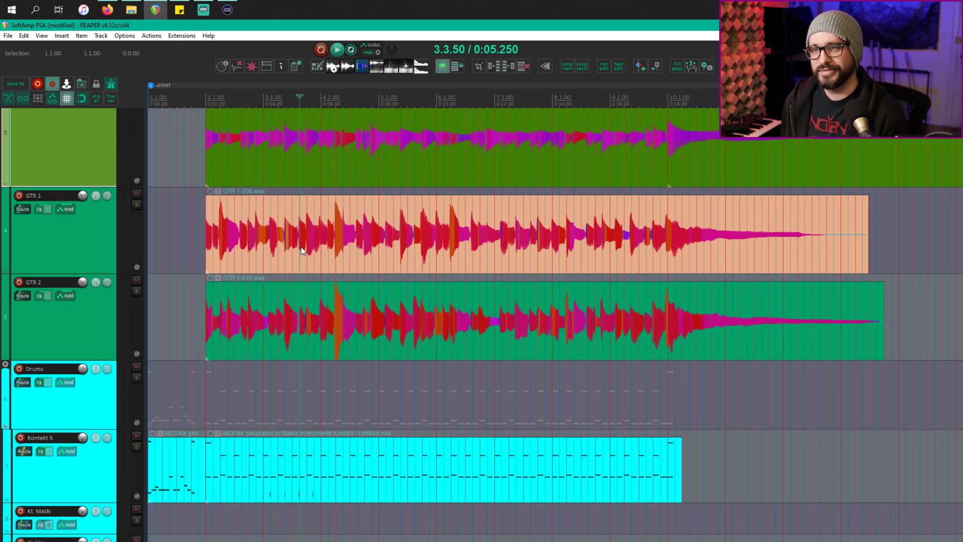
{"action": "scroll", "coordinate": [302, 246], "scroll_direction": "up", "scroll_amount": 1}
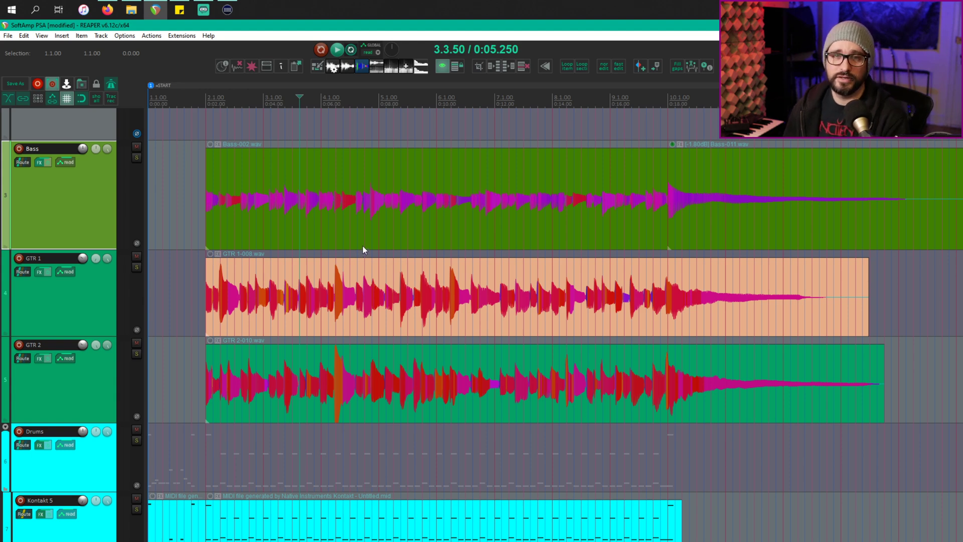
{"action": "scroll", "coordinate": [364, 245], "scroll_direction": "down", "scroll_amount": 1}
{"action": "scroll", "coordinate": [365, 241], "scroll_direction": "down", "scroll_amount": 2}
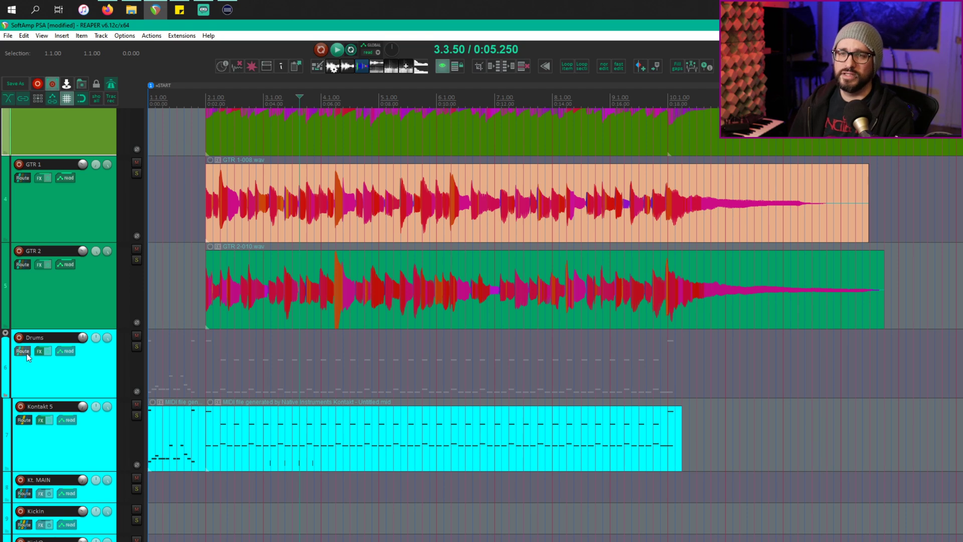
- Check the Drums folder's SoftAmp PSA plug-in, then return to the project start
{"action": "left_click", "coordinate": [38, 351]}
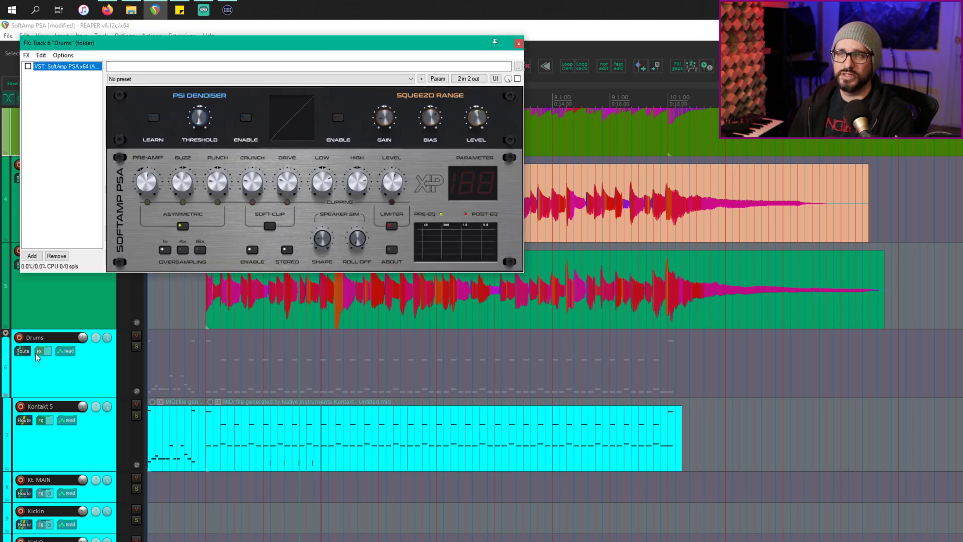
{"action": "left_click", "coordinate": [517, 44]}
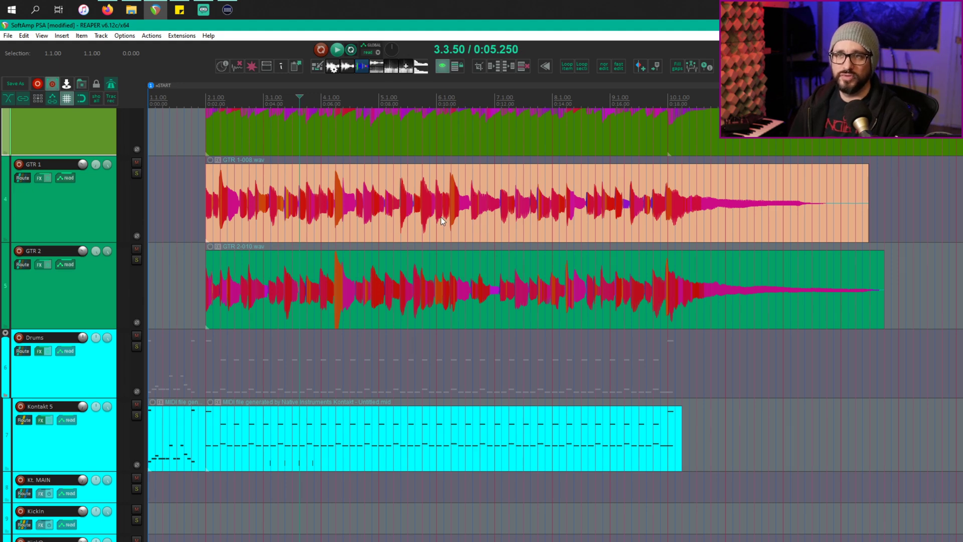
{"action": "scroll", "coordinate": [441, 217], "scroll_direction": "up", "scroll_amount": 4}
{"action": "scroll", "coordinate": [441, 217], "scroll_direction": "down", "scroll_amount": 3}
{"action": "key", "text": "Home"}
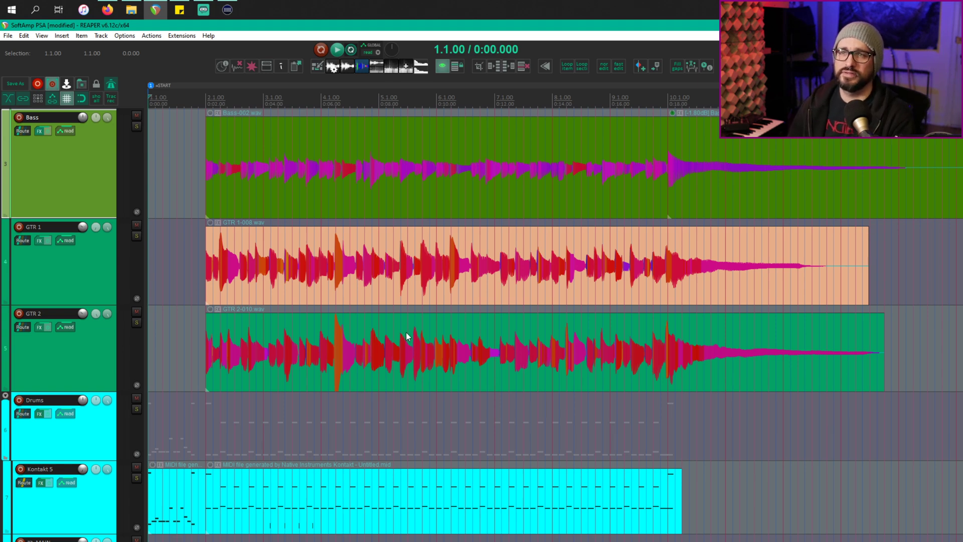
{"action": "scroll", "coordinate": [407, 340], "scroll_direction": "up", "scroll_amount": 1}
{"action": "scroll", "coordinate": [366, 312], "scroll_direction": "up", "scroll_amount": 1}
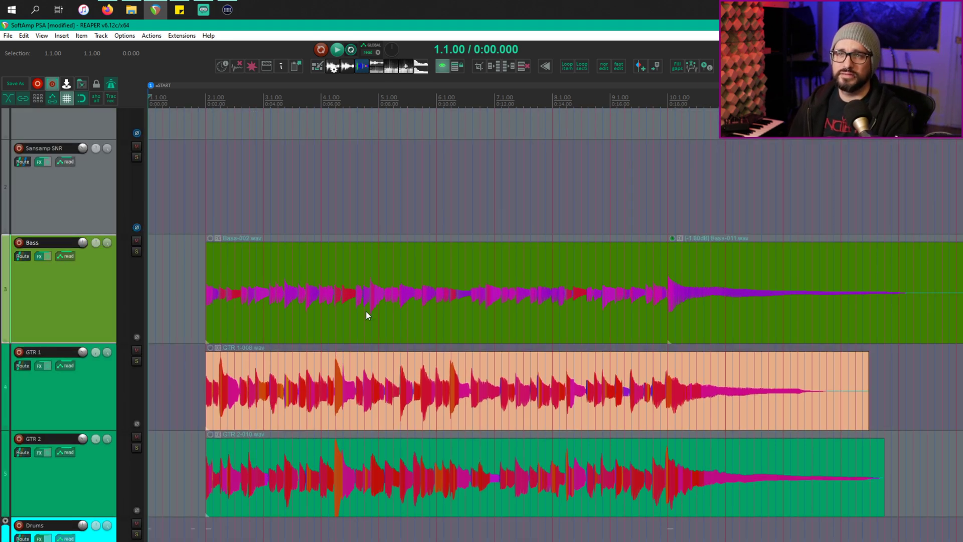
{"action": "key", "text": "space"}
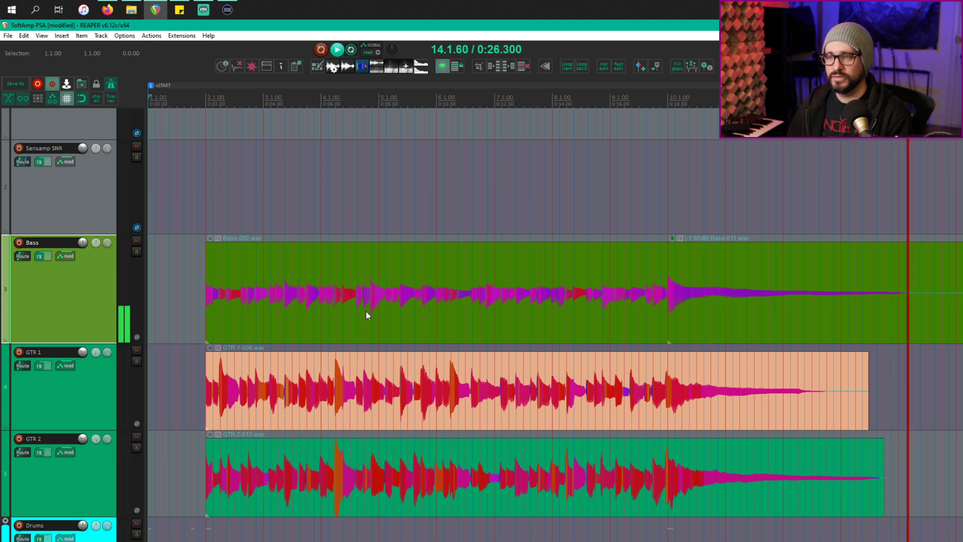
{"action": "key", "text": "space"}
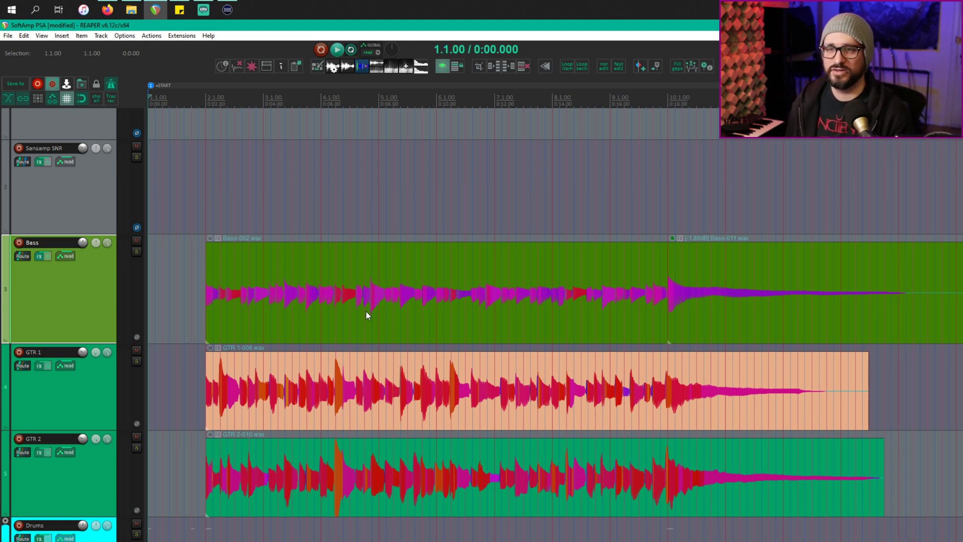
- Solo GTR 1 and GTR 2, set the position to bar 2, and open GTR 1's effects chain
{"action": "left_click_drag", "start_coordinate": [136, 448], "coordinate": [137, 361]}
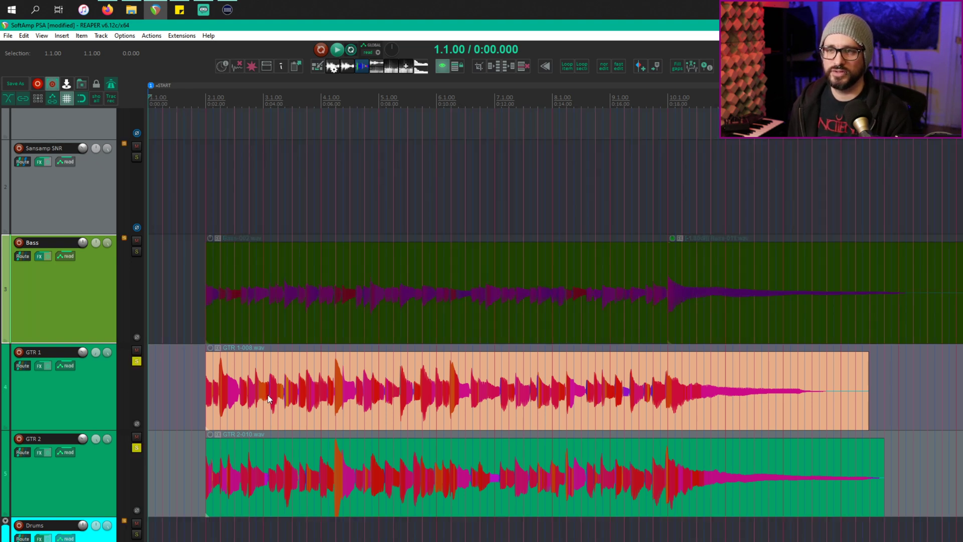
{"action": "left_click", "coordinate": [206, 412]}
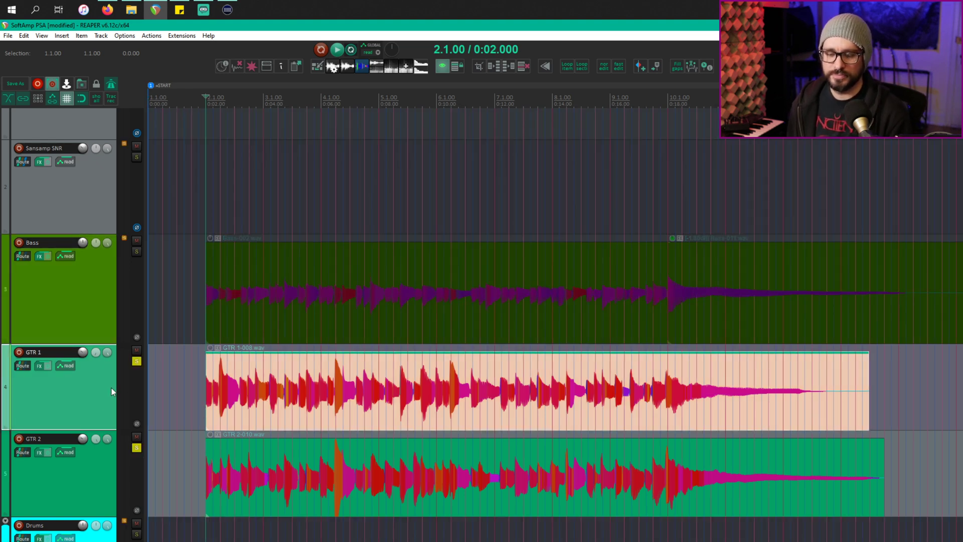
{"action": "key", "text": "f"}
{"action": "left_click_drag", "start_coordinate": [509, 481], "coordinate": [320, 131]}
- Review GTR 1's ReaComp, SoftAmp PSA and ValhallaSupermassive, ending on SoftAmp PSA, then play GTR 1 alone
{"action": "left_click", "coordinate": [305, 149]}
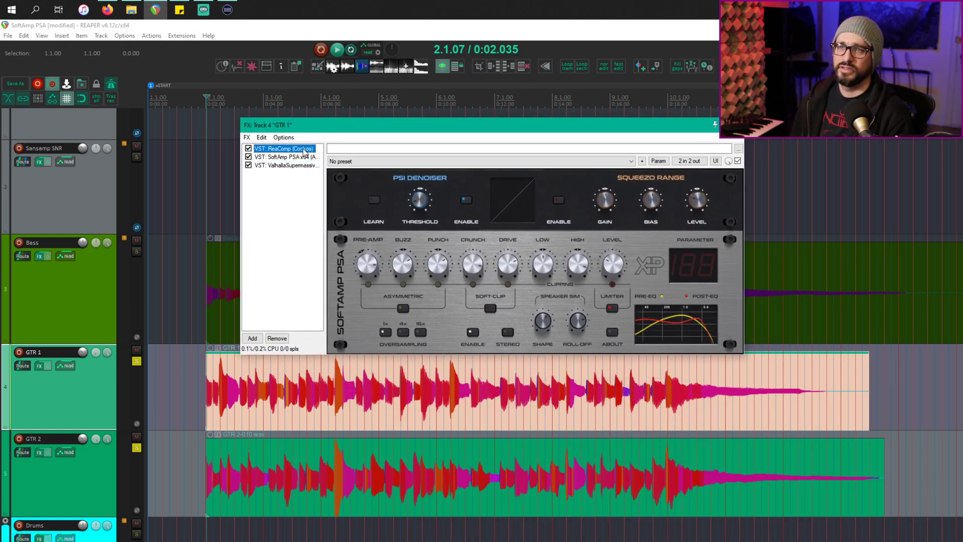
{"action": "left_click", "coordinate": [305, 158]}
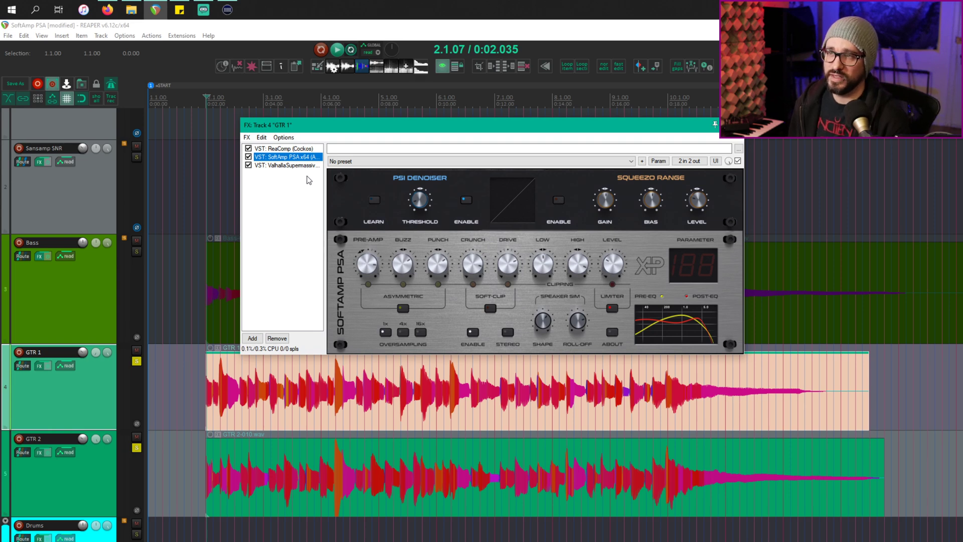
{"action": "left_click", "coordinate": [308, 165]}
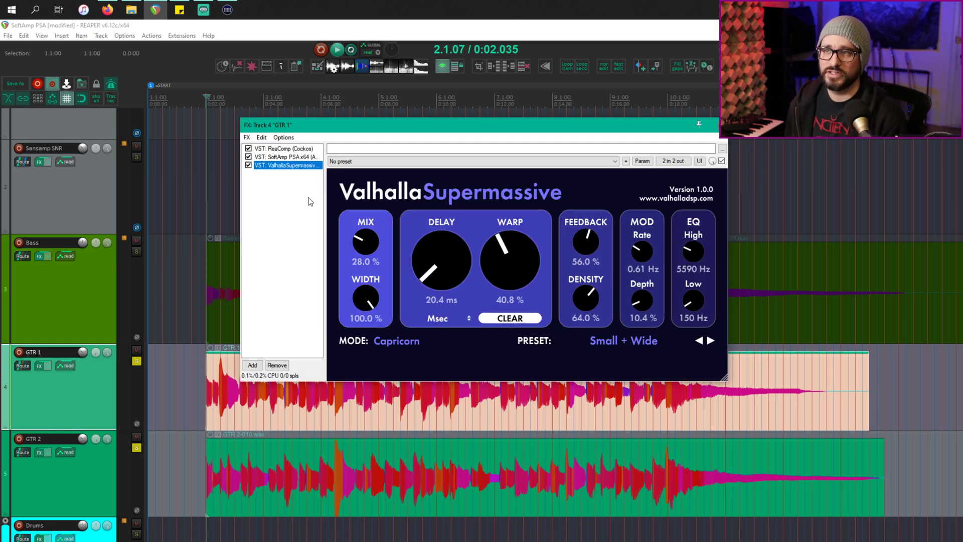
{"action": "key", "text": "Up"}
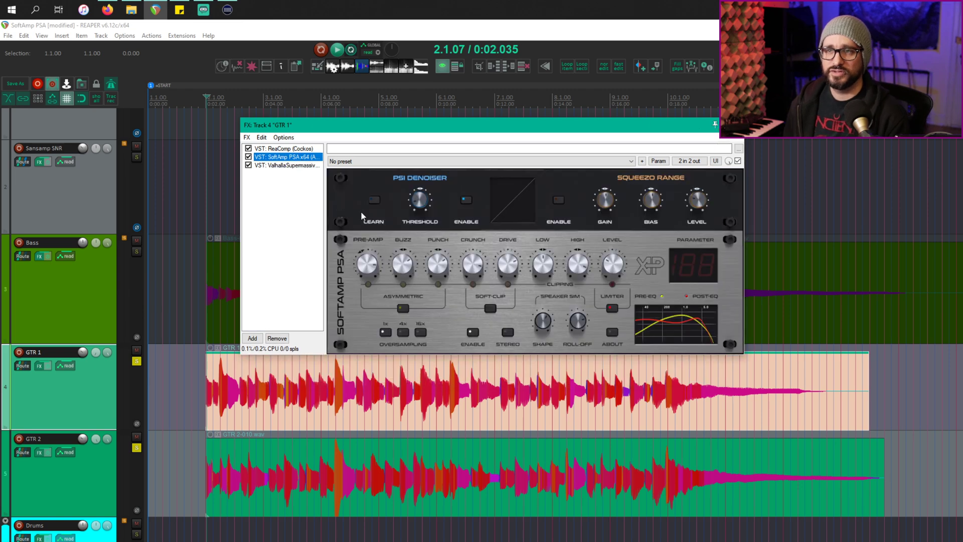
{"action": "left_click", "coordinate": [137, 448]}
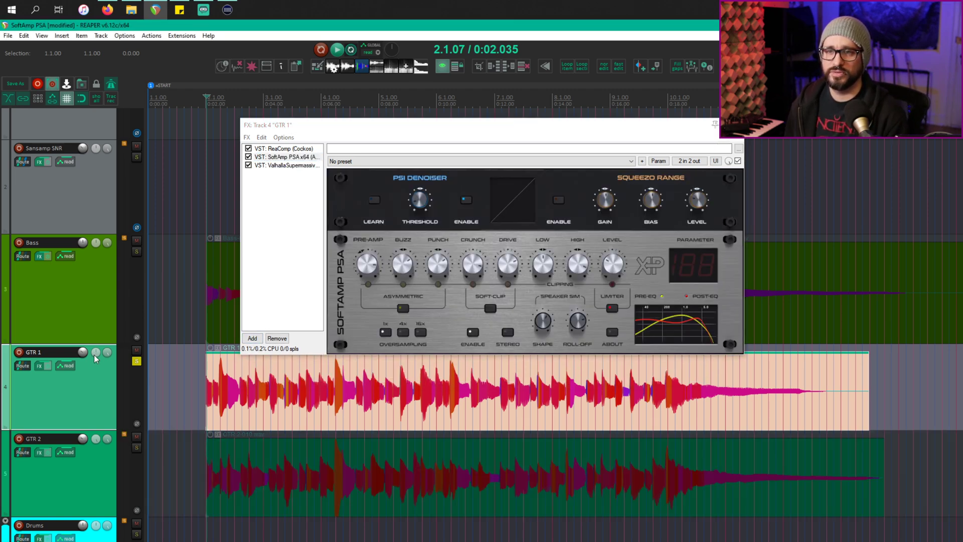
{"action": "key", "text": "space"}
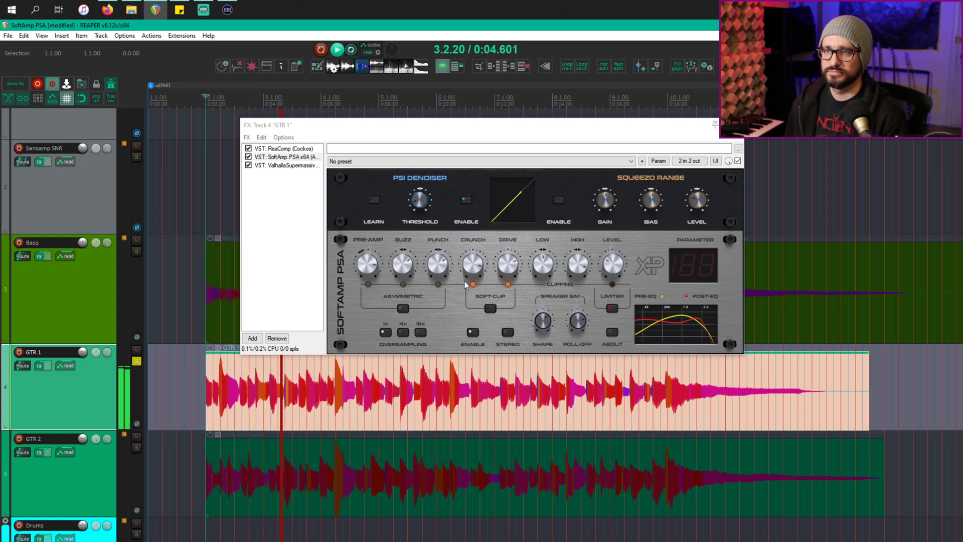
- Tweak GTR 1's SoftAmp PSA during playback, then settle its pre-amp gain at 40
{"action": "left_click_drag", "start_coordinate": [393, 275], "coordinate": [516, 279]}
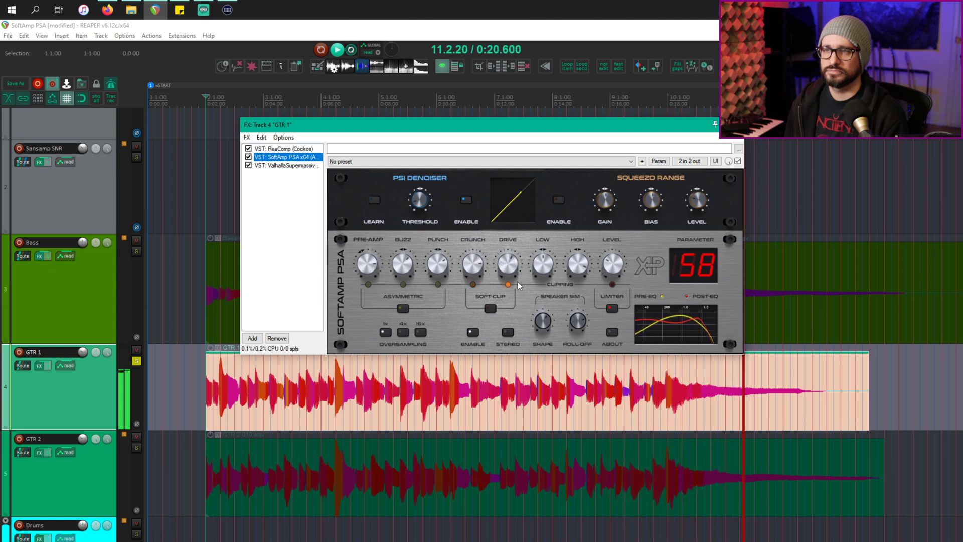
{"action": "key", "text": "space"}
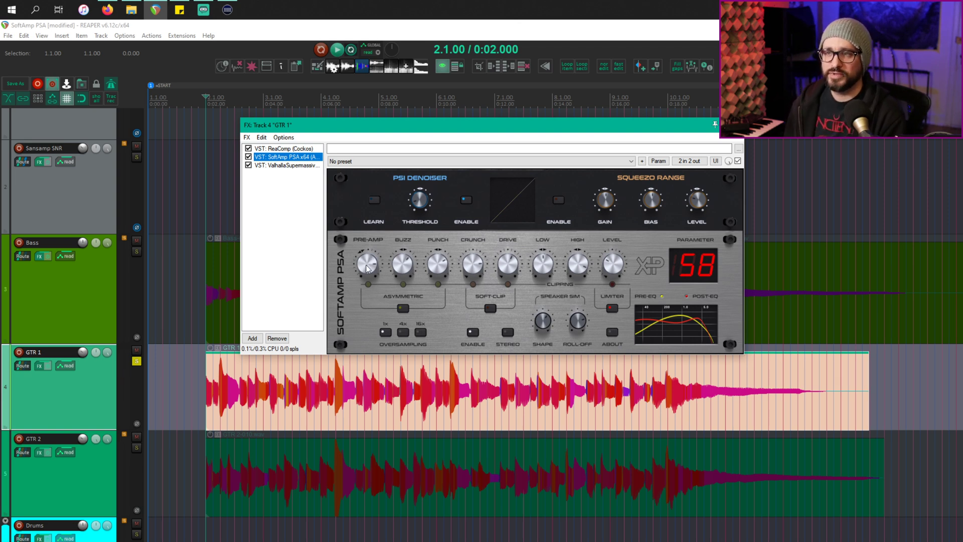
{"action": "mouse_move", "coordinate": [367, 268]}
{"action": "left_mouse_down"}
{"action": "mouse_move", "coordinate": [368, 254]}
{"action": "mouse_move", "coordinate": [370, 300]}
{"action": "mouse_move", "coordinate": [364, 272]}
{"action": "left_mouse_up"}
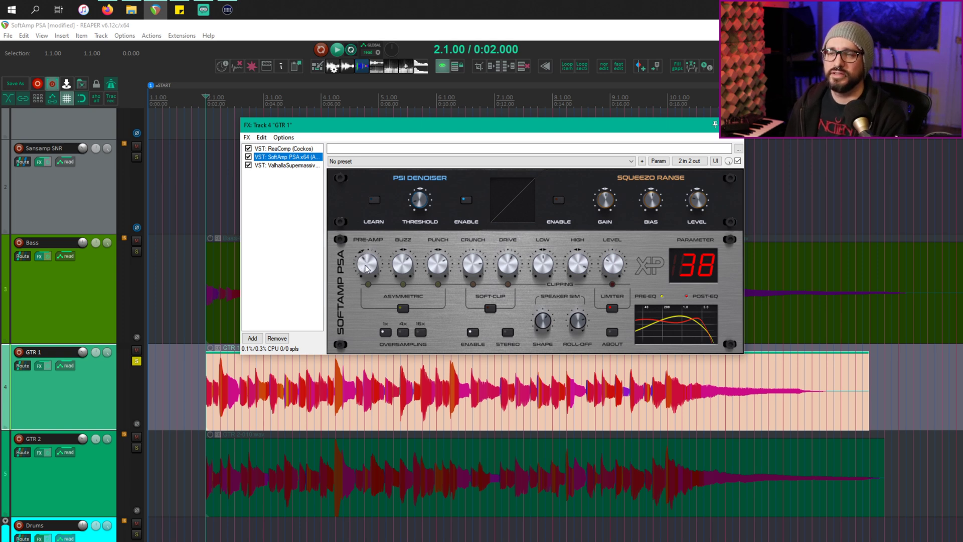
{"action": "mouse_move", "coordinate": [368, 268]}
{"action": "left_mouse_down"}
{"action": "mouse_move", "coordinate": [368, 258]}
{"action": "mouse_move", "coordinate": [369, 274]}
{"action": "left_mouse_up"}
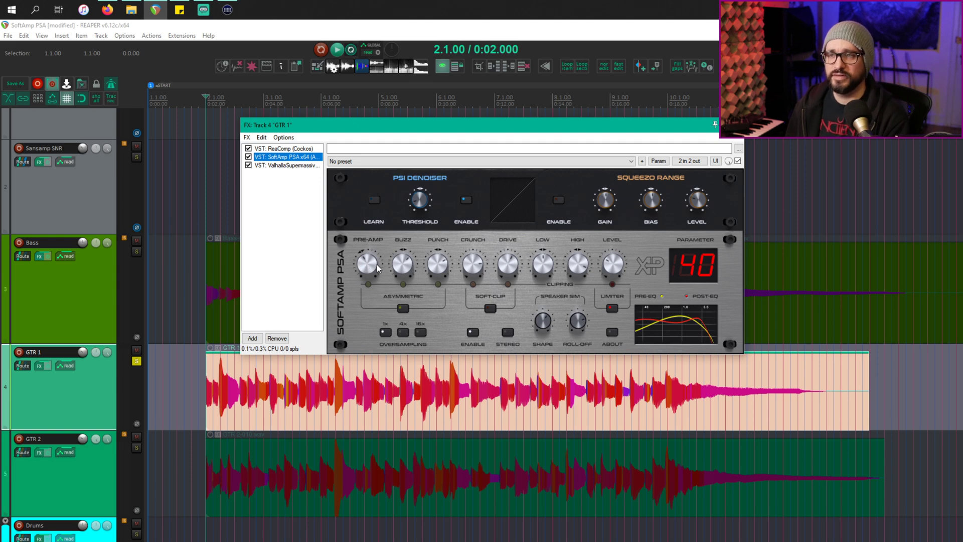
{"action": "key", "text": "alt+Tab"}
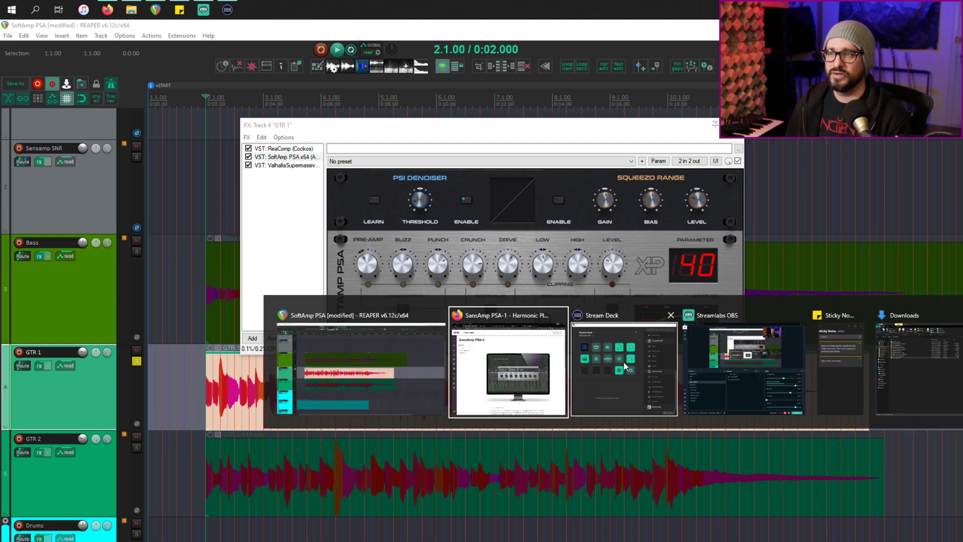
- Read the Pre-Amp section of the SansAmp PSA-1 manual, then return to REAPER
{"action": "left_click", "coordinate": [522, 361]}
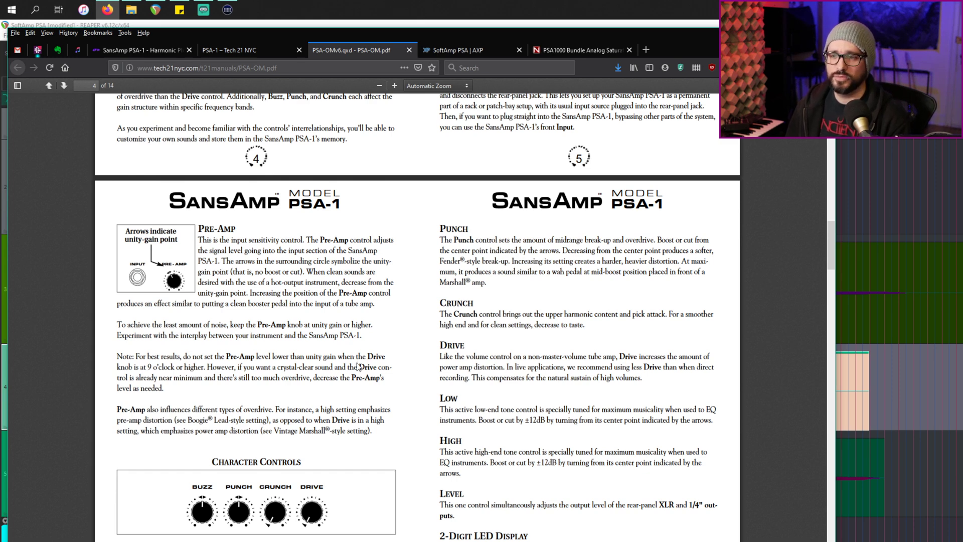
{"action": "key", "text": "alt+Tab"}
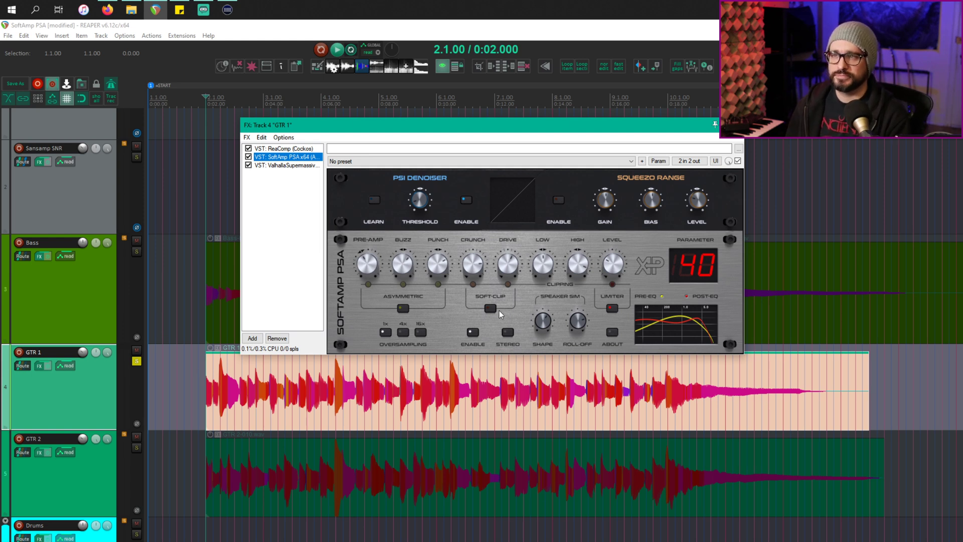
- Rework GTR 1's pre-amp, drive and crunch, bringing pre-amp to 69 and crunch to 25
{"action": "mouse_move", "coordinate": [368, 271]}
{"action": "left_mouse_down"}
{"action": "mouse_move", "coordinate": [369, 252]}
{"action": "mouse_move", "coordinate": [370, 266]}
{"action": "left_mouse_up"}
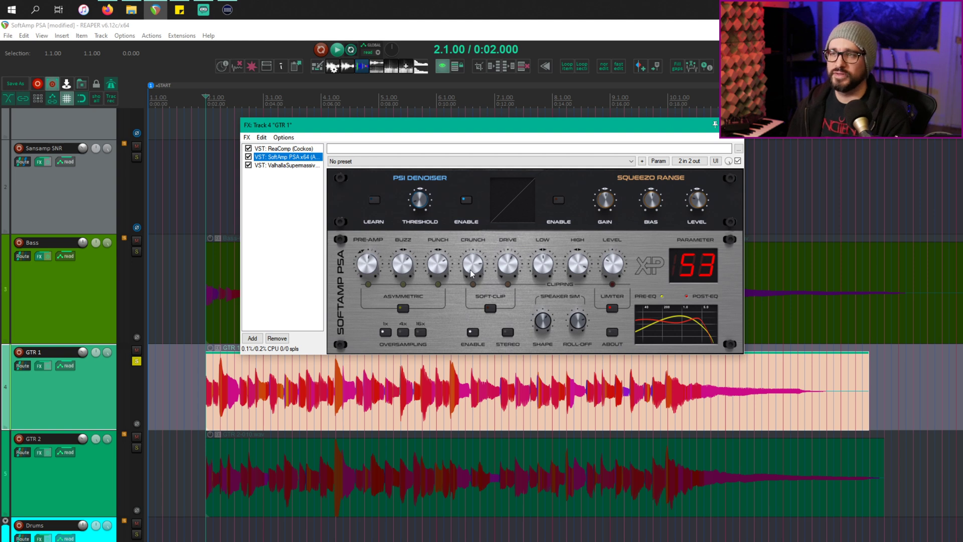
{"action": "mouse_move", "coordinate": [509, 270]}
{"action": "left_mouse_down"}
{"action": "mouse_move", "coordinate": [510, 284]}
{"action": "mouse_move", "coordinate": [513, 260]}
{"action": "left_mouse_up"}
{"action": "left_click_drag", "start_coordinate": [377, 266], "coordinate": [372, 272]}
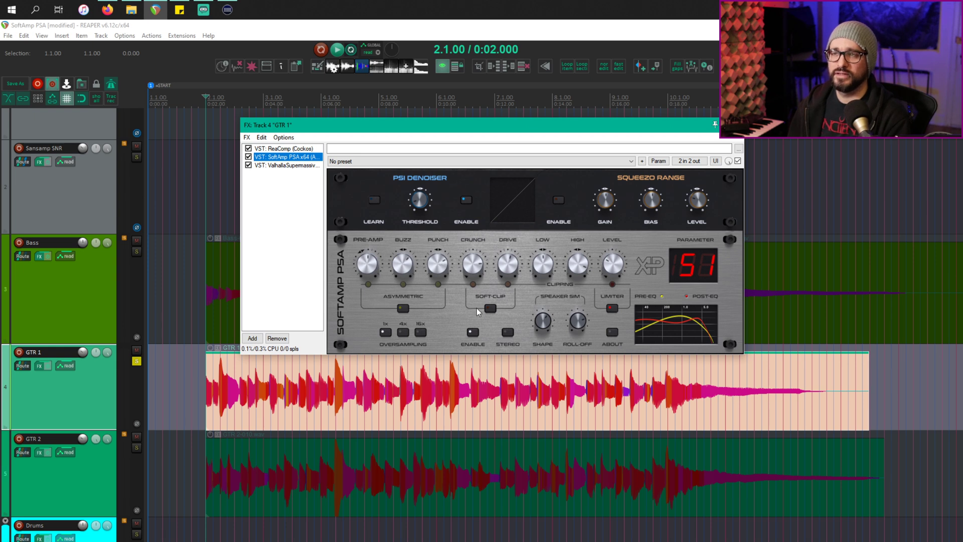
{"action": "left_click_drag", "start_coordinate": [473, 266], "coordinate": [484, 424]}
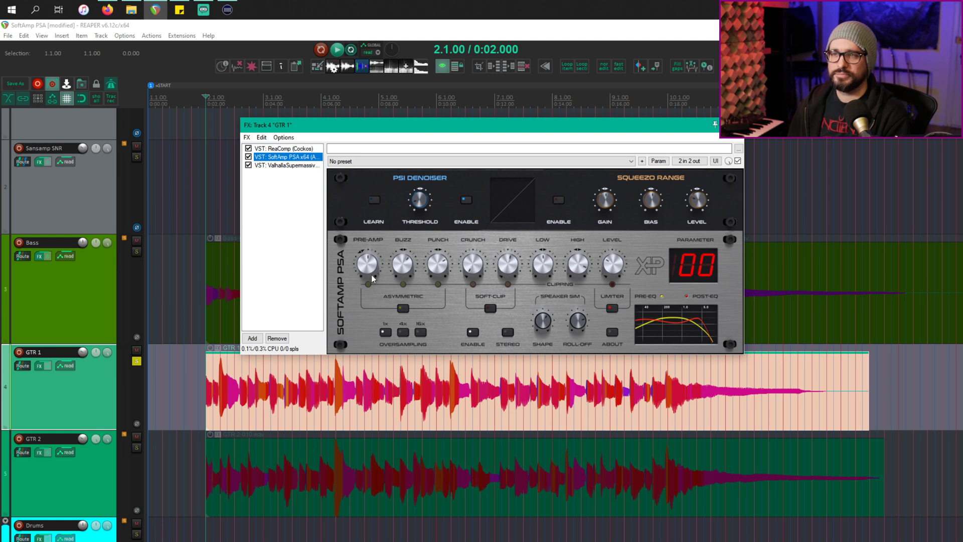
{"action": "left_click_drag", "start_coordinate": [372, 279], "coordinate": [369, 253]}
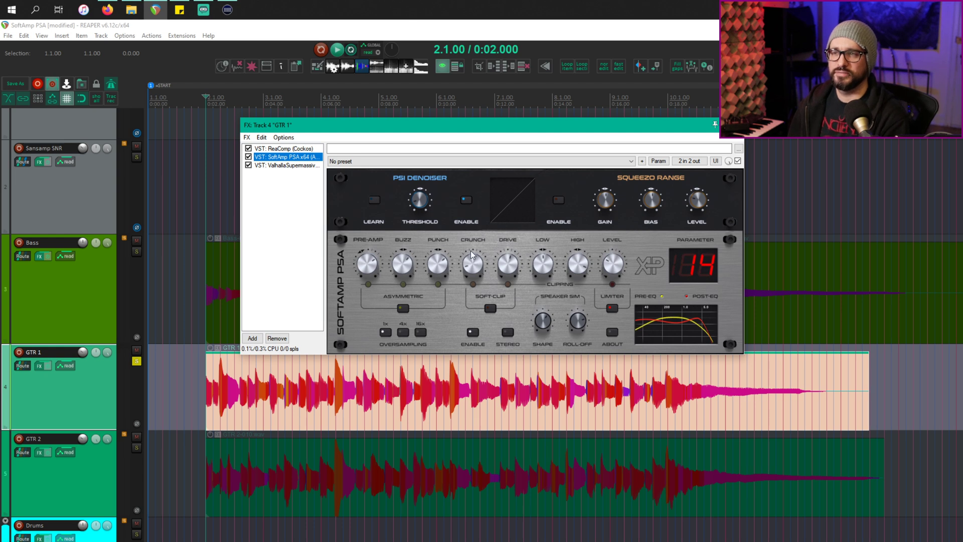
{"action": "left_click_drag", "start_coordinate": [471, 255], "coordinate": [474, 244]}
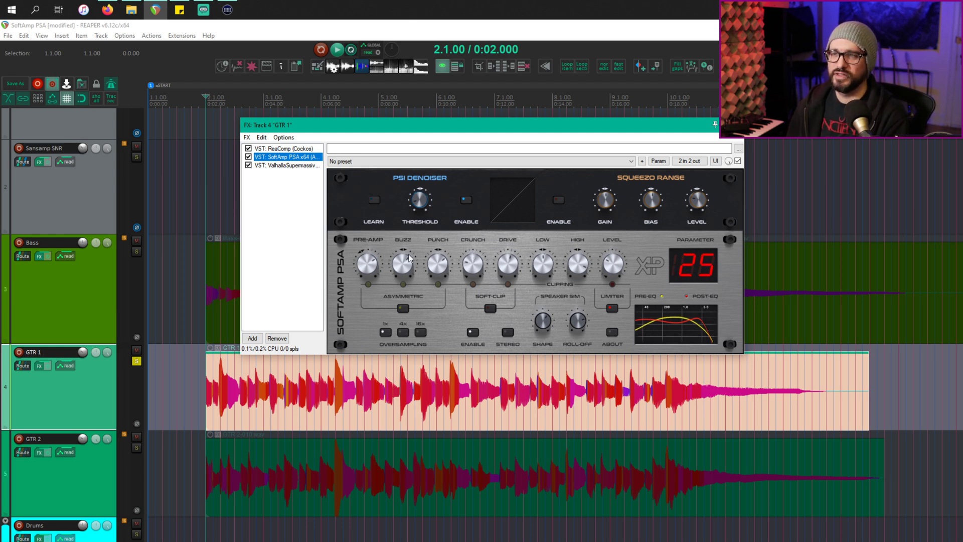
- Adjust the punch, move the edit position later, and set the speaker-sim shape to maximum
{"action": "mouse_move", "coordinate": [410, 271]}
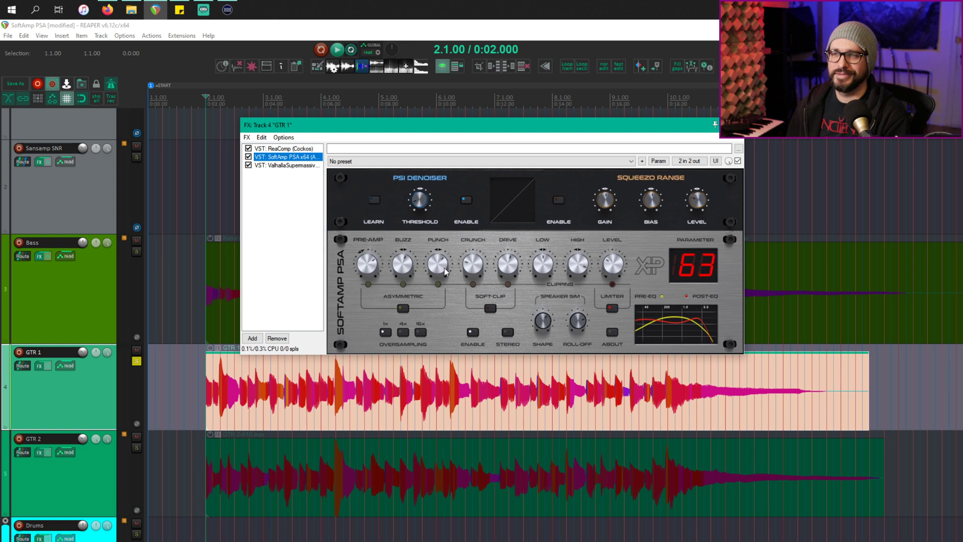
{"action": "left_click_drag", "start_coordinate": [448, 269], "coordinate": [448, 276]}
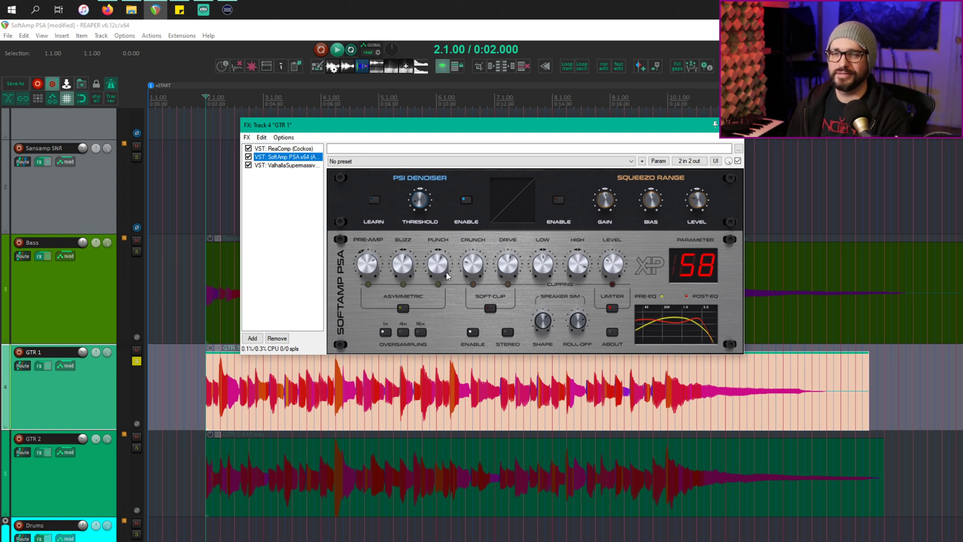
{"action": "left_click", "coordinate": [395, 100]}
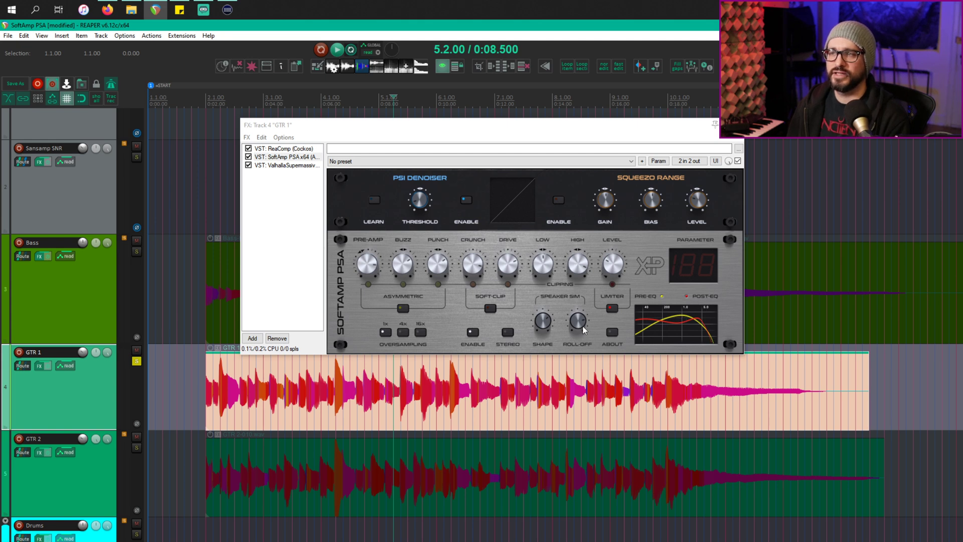
{"action": "left_click", "coordinate": [535, 267]}
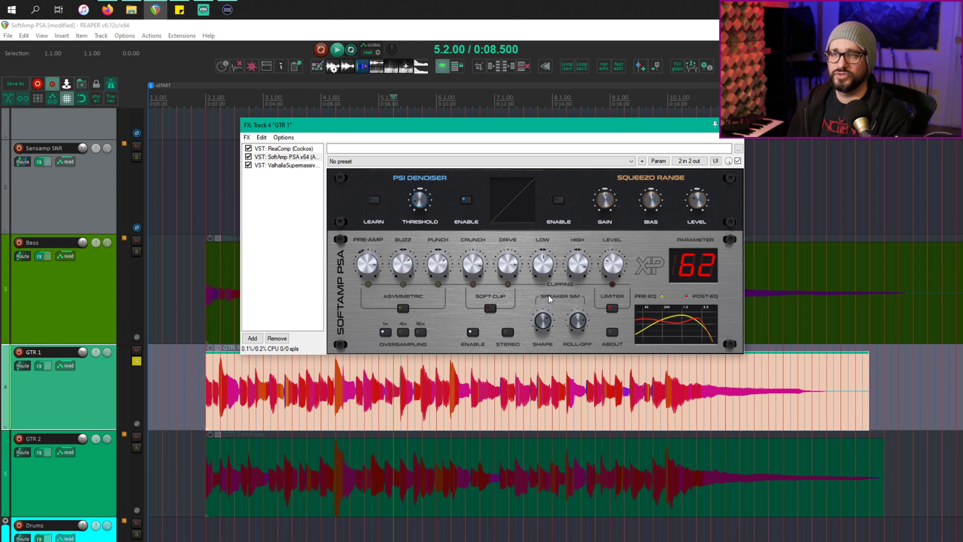
{"action": "left_click_drag", "start_coordinate": [544, 321], "coordinate": [577, 329]}
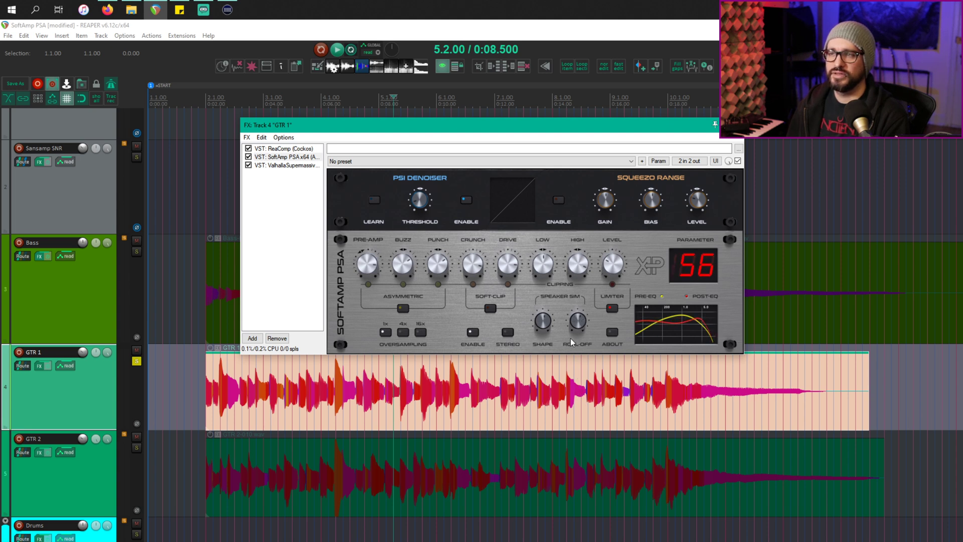
- Play GTR 1 from near its start while turning the speaker-sim shape down, then stop
{"action": "left_click", "coordinate": [212, 413]}
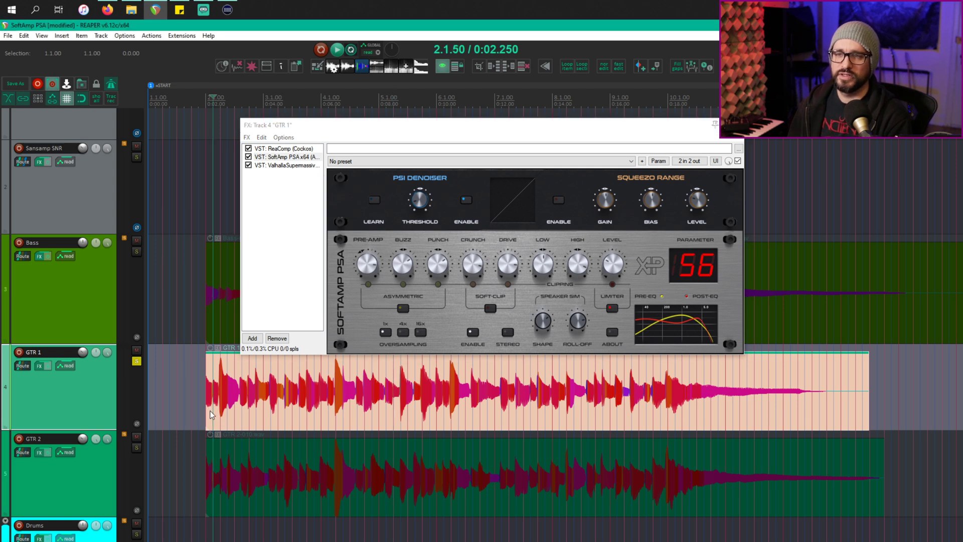
{"action": "key", "text": "space"}
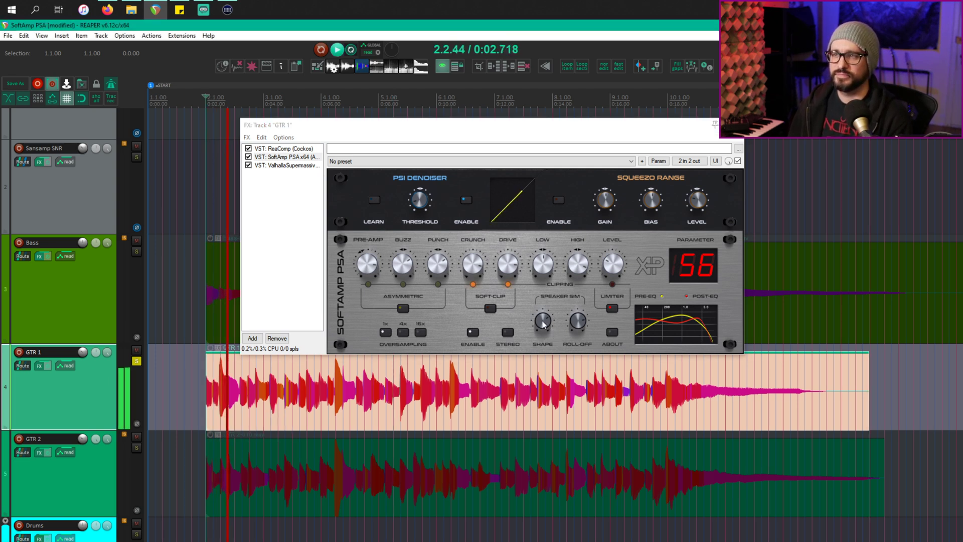
{"action": "left_click", "coordinate": [546, 346]}
{"action": "left_click_drag", "start_coordinate": [546, 346], "coordinate": [551, 392]}
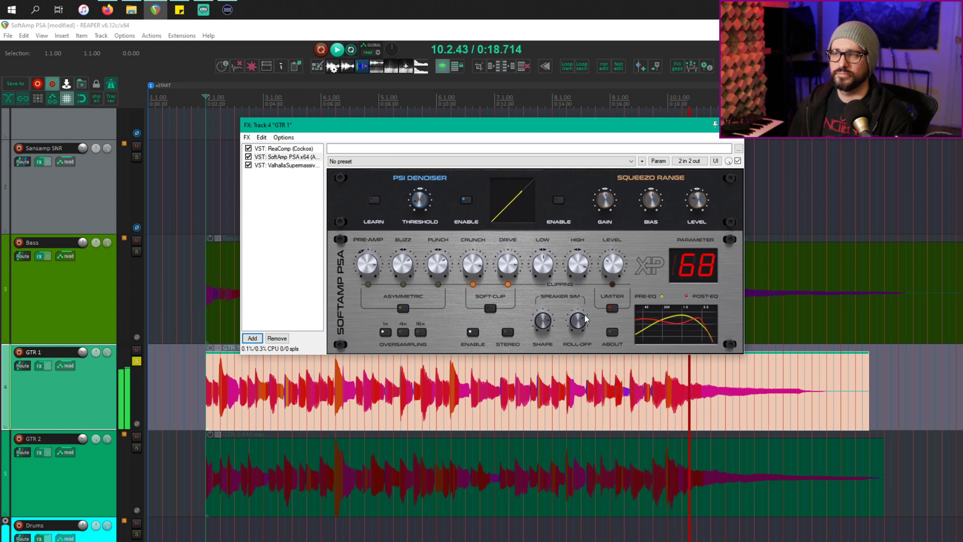
{"action": "key", "text": "space"}
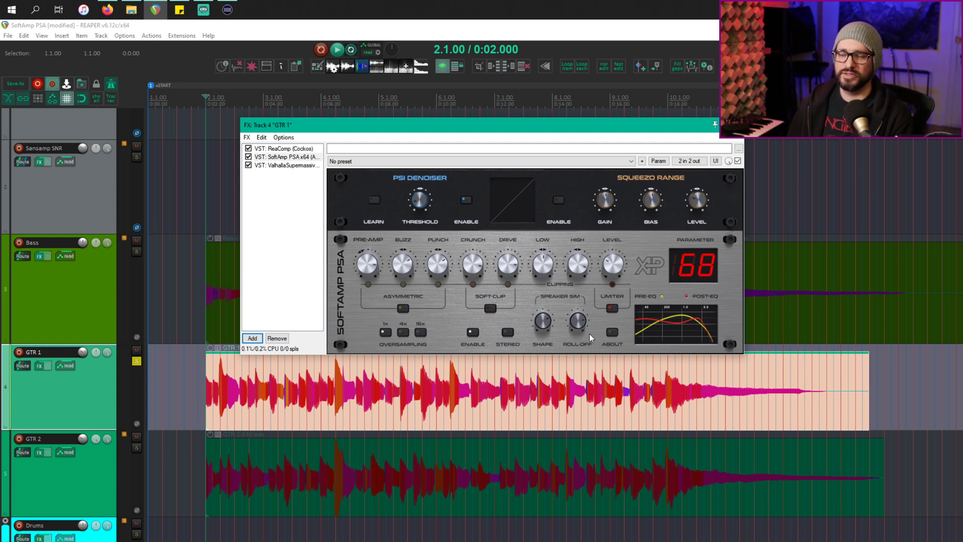
- Close GTR 1's effects, unsolo it, solo Bass and open the Bass effects chain
{"action": "key", "text": "Escape"}
{"action": "left_click", "coordinate": [137, 362]}
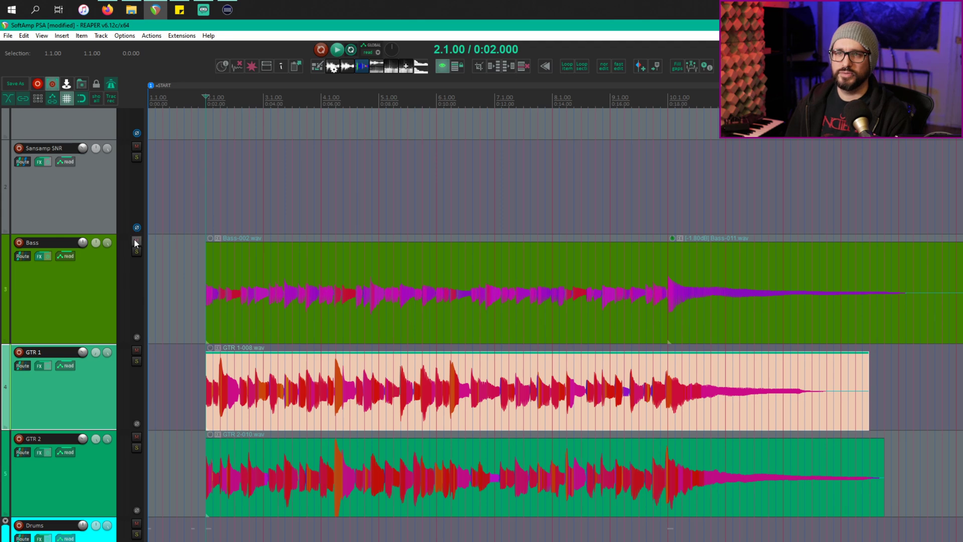
{"action": "left_click", "coordinate": [136, 252]}
{"action": "left_click", "coordinate": [213, 318]}
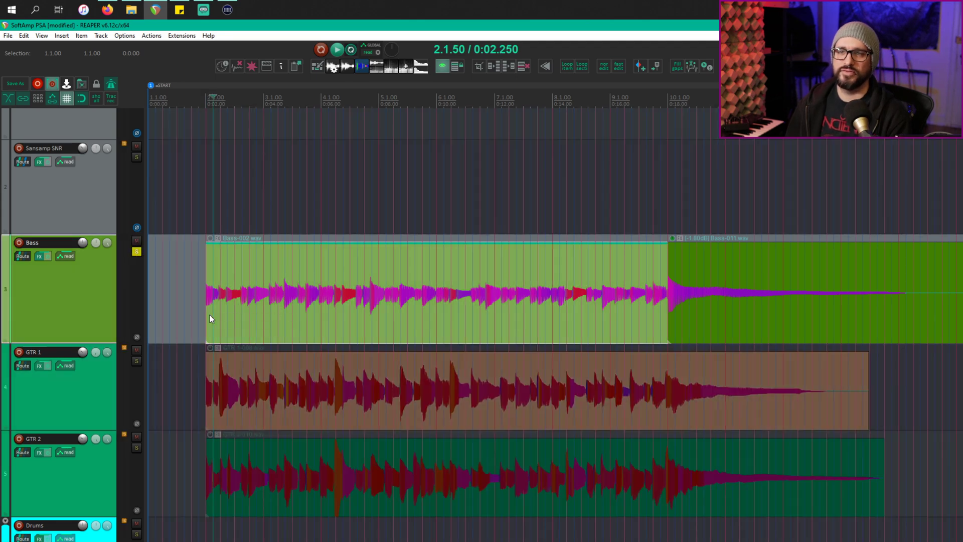
{"action": "key", "text": "f"}
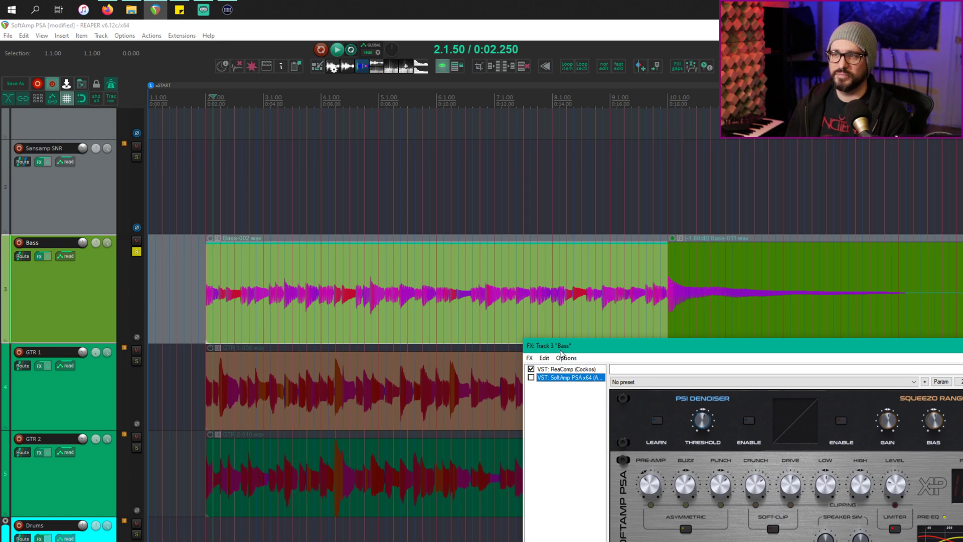
- Show the Bass track's ReaComp settings and play the bass with only compression
{"action": "left_click_drag", "start_coordinate": [561, 350], "coordinate": [504, 311]}
{"action": "left_click", "coordinate": [508, 331]}
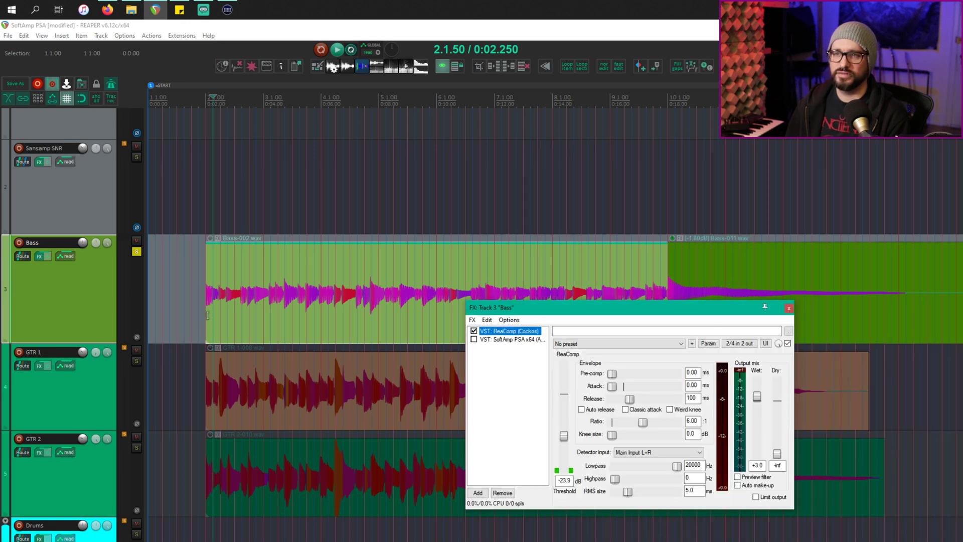
{"action": "key", "text": "space"}
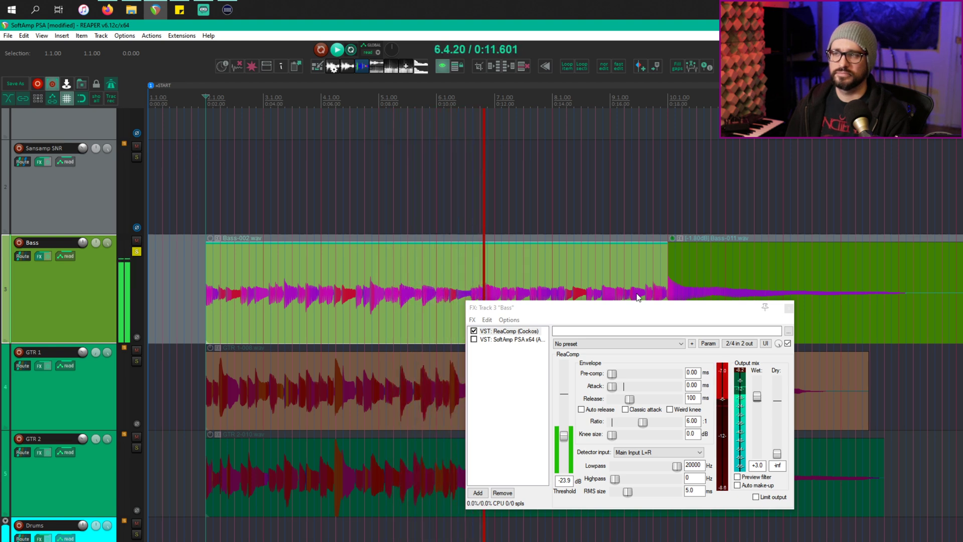
{"action": "key", "text": "space"}
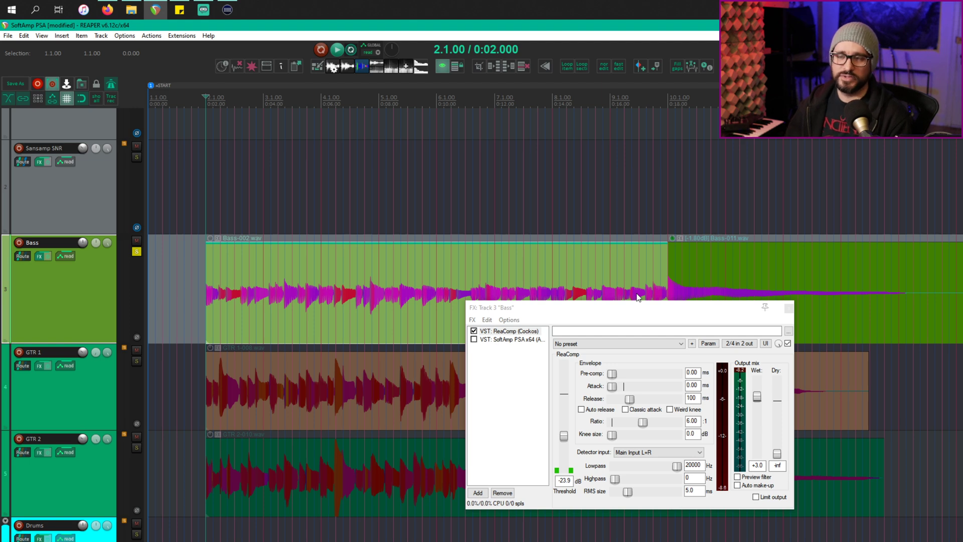
{"action": "left_click_drag", "start_coordinate": [636, 306], "coordinate": [622, 297]}
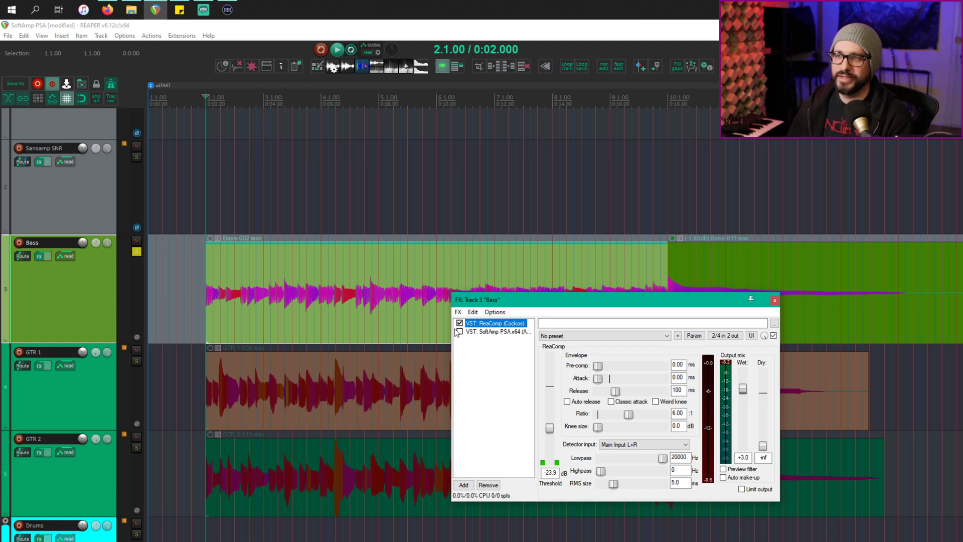
- Enable SoftAmp PSA on the Bass track and adjust its pre-amp gain while auditioning
{"action": "left_click", "coordinate": [459, 332]}
{"action": "left_click", "coordinate": [484, 332]}
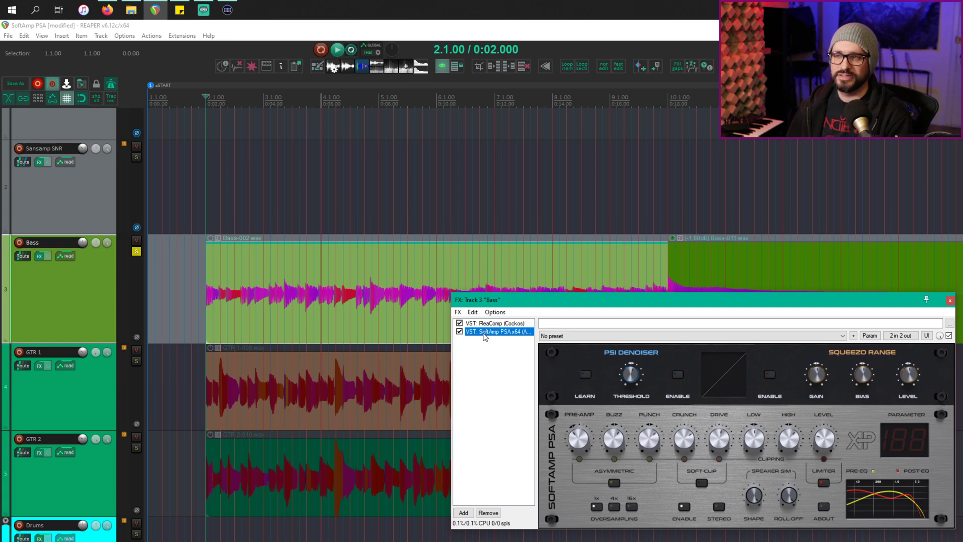
{"action": "left_click_drag", "start_coordinate": [542, 301], "coordinate": [322, 268]}
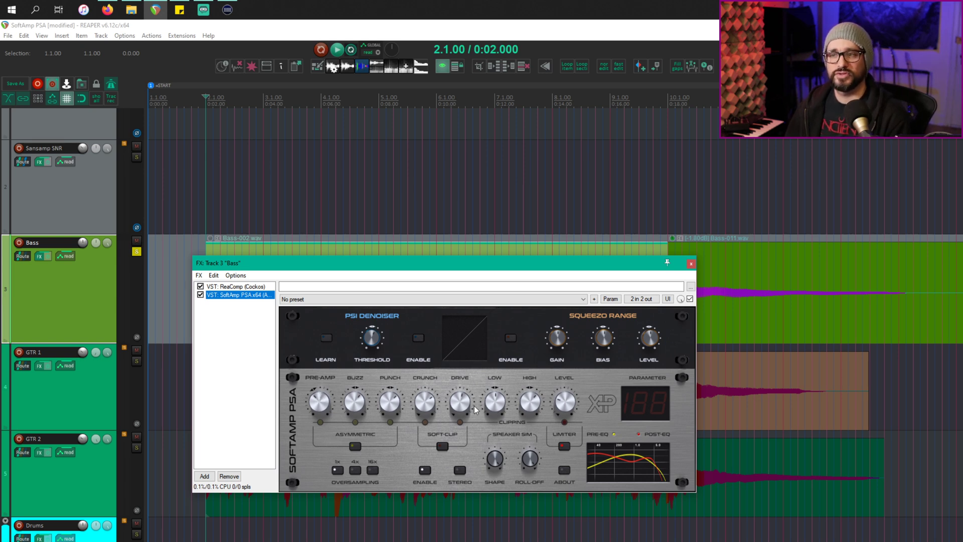
{"action": "key", "text": "space"}
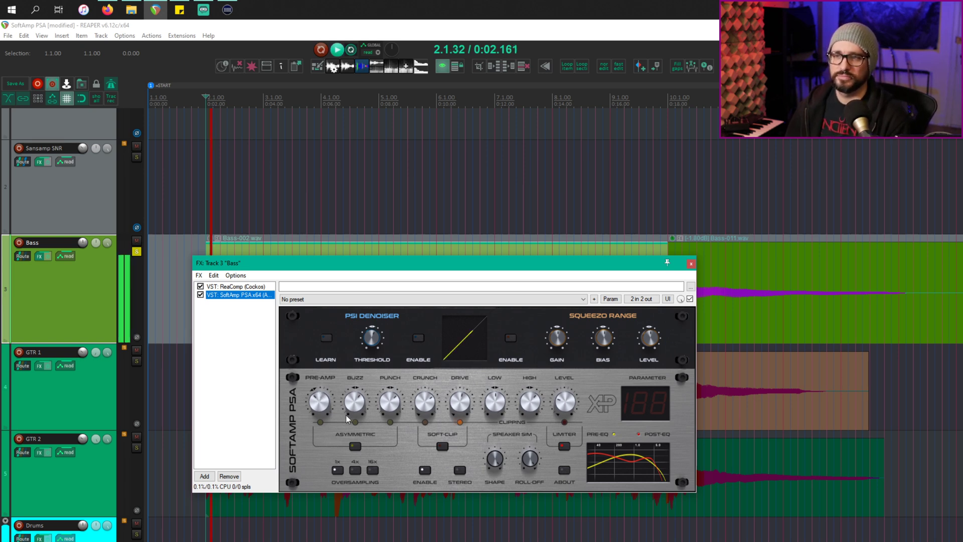
{"action": "mouse_move", "coordinate": [322, 411]}
{"action": "left_mouse_down"}
{"action": "mouse_move", "coordinate": [320, 365]}
{"action": "mouse_move", "coordinate": [329, 408]}
{"action": "mouse_move", "coordinate": [462, 376]}
{"action": "mouse_move", "coordinate": [460, 390]}
{"action": "mouse_move", "coordinate": [361, 407]}
{"action": "mouse_move", "coordinate": [308, 404]}
{"action": "mouse_move", "coordinate": [321, 383]}
{"action": "mouse_move", "coordinate": [319, 402]}
{"action": "left_mouse_up"}
{"action": "key", "text": "space"}
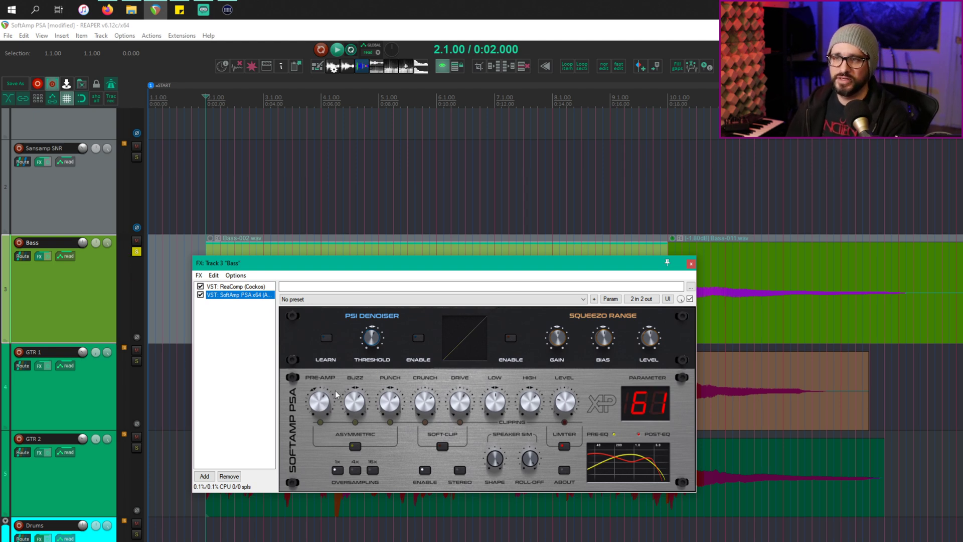
- Lower the bass amp's DRIVE in two passes, auditioning the bass after each change
{"action": "left_click", "coordinate": [462, 405]}
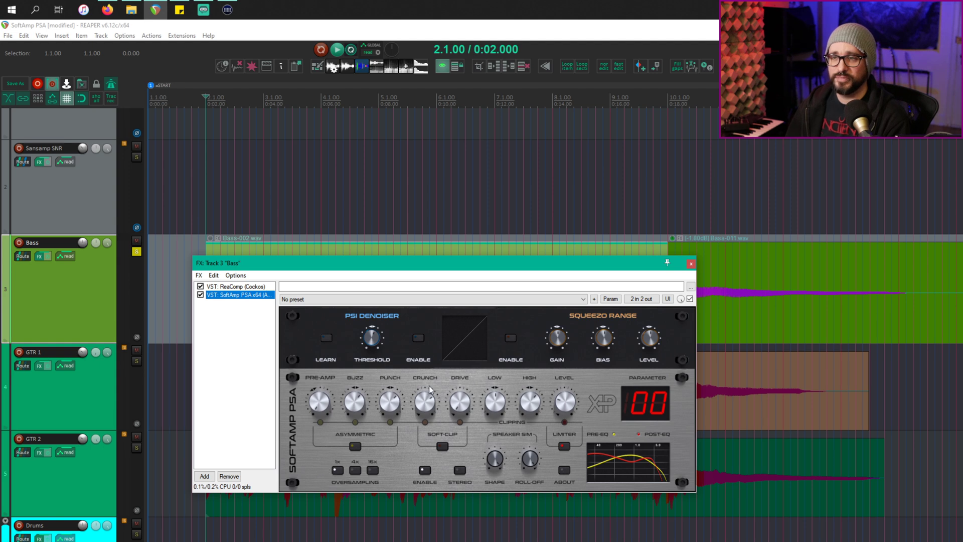
{"action": "key", "text": "space"}
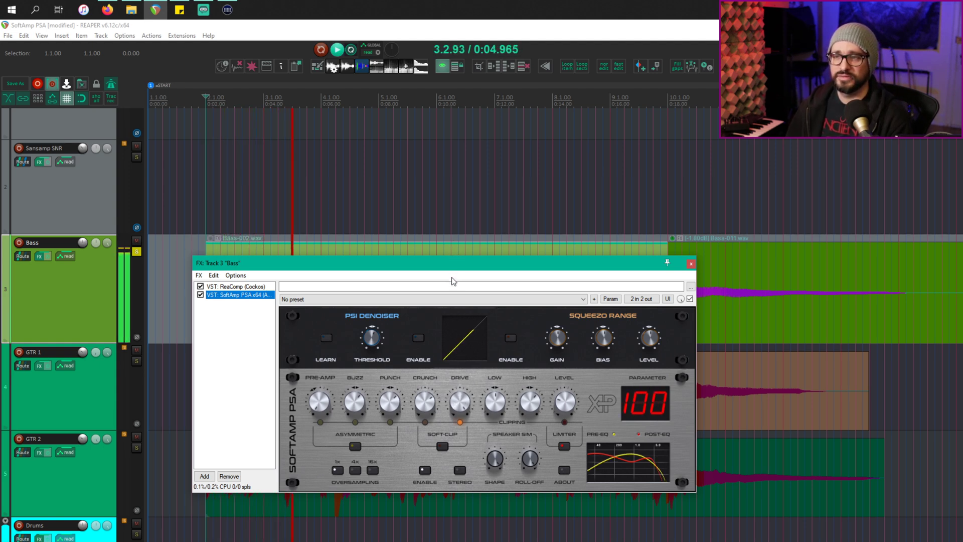
{"action": "key", "text": "space"}
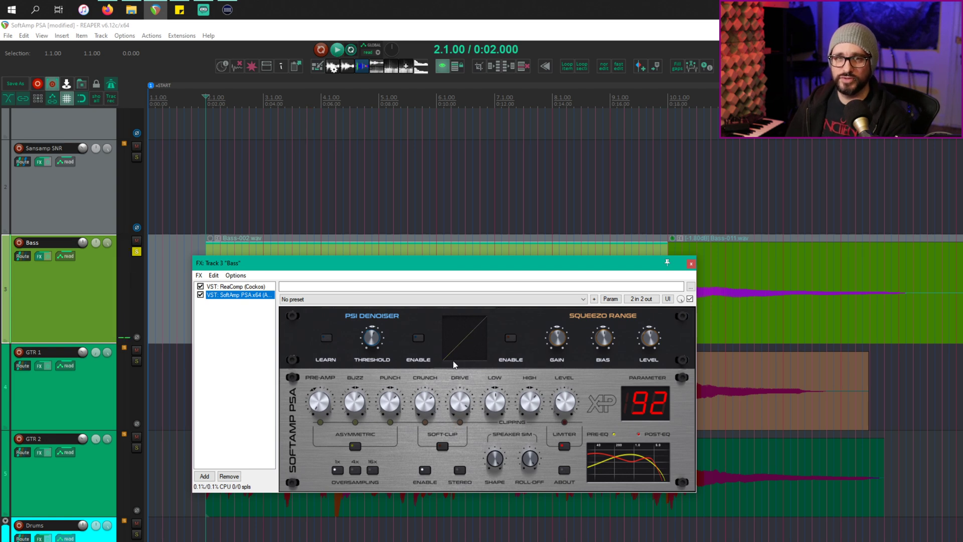
{"action": "left_click_drag", "start_coordinate": [460, 402], "coordinate": [472, 417]}
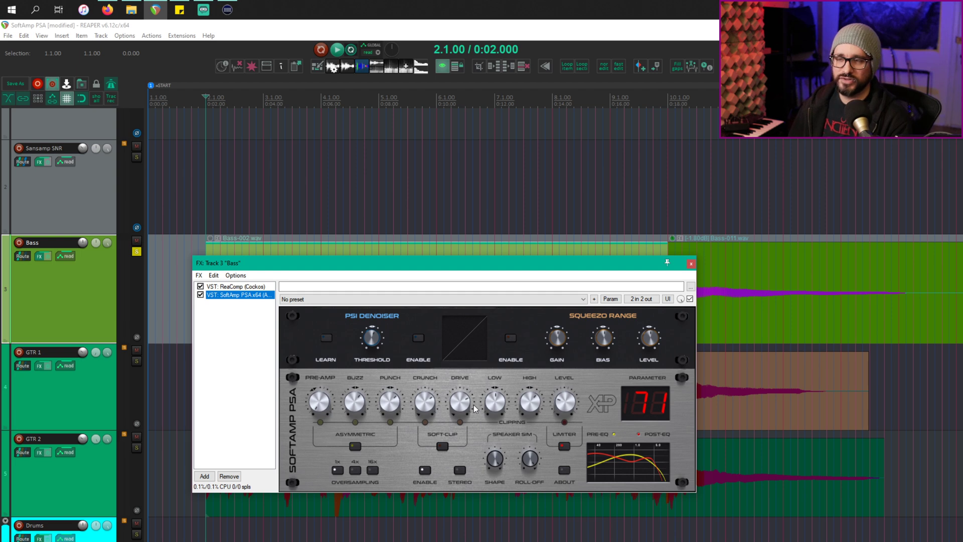
{"action": "left_click_drag", "start_coordinate": [473, 404], "coordinate": [462, 410]}
{"action": "key", "text": "space"}
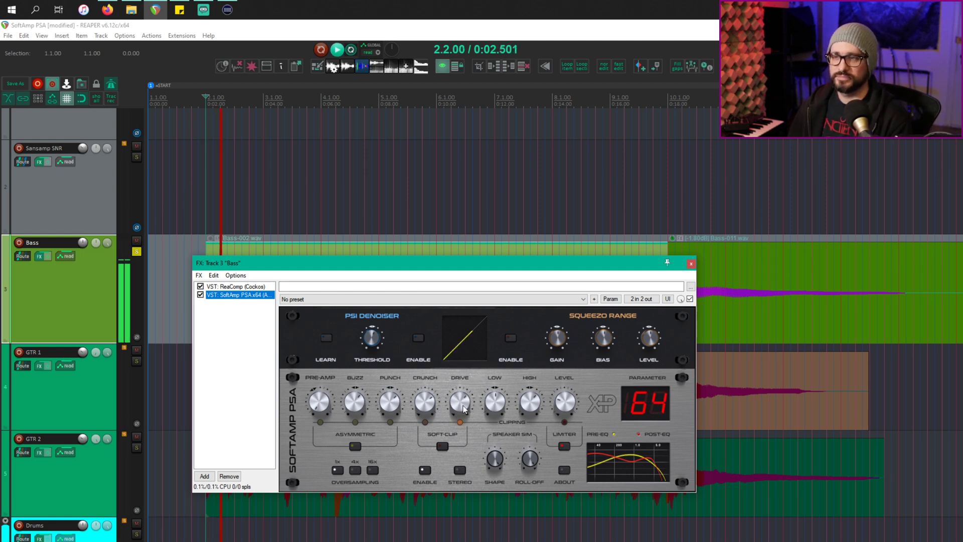
{"action": "left_click", "coordinate": [321, 404]}
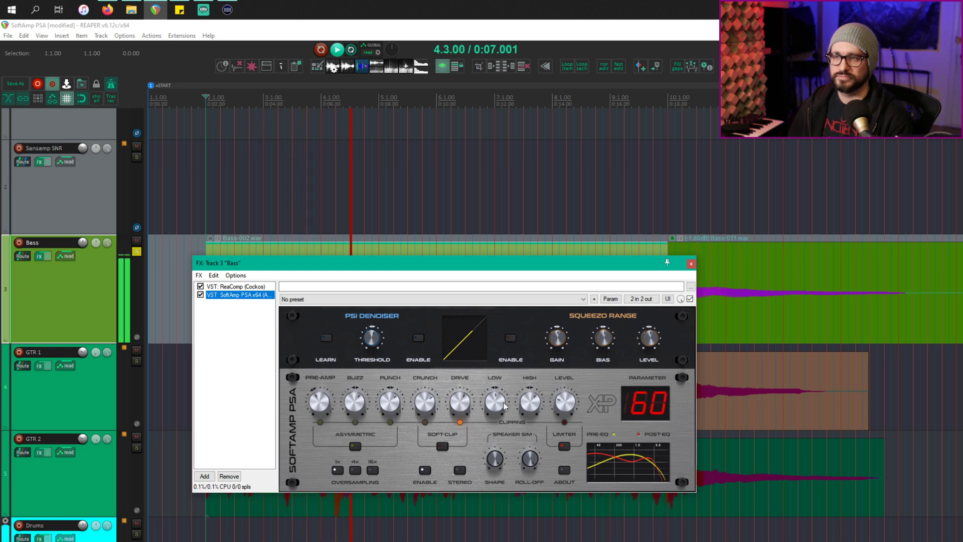
{"action": "key", "text": "space"}
- Rework the LOW knob to 43, checking the PSA-1 manual's ±12dB low range
{"action": "left_click_drag", "start_coordinate": [495, 405], "coordinate": [498, 506]}
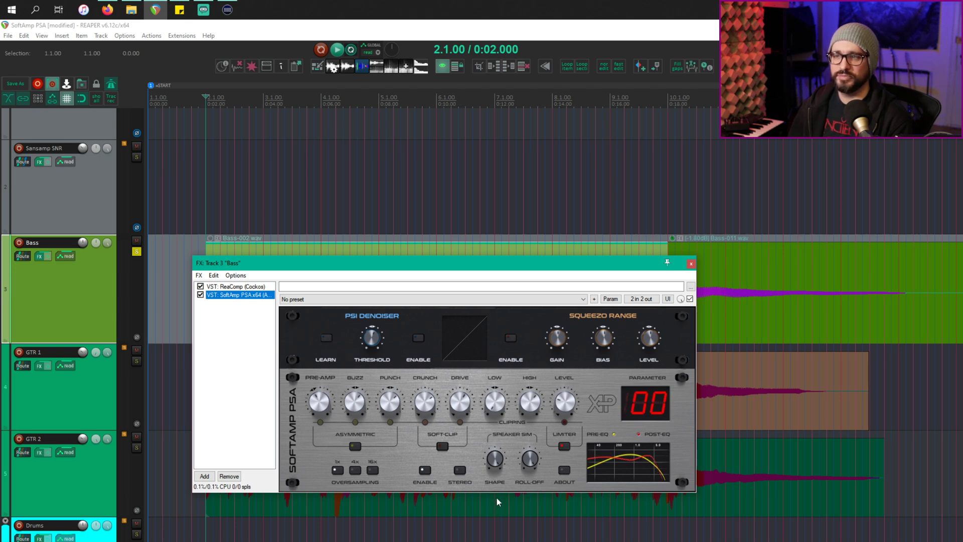
{"action": "key", "text": "space"}
{"action": "mouse_move", "coordinate": [495, 405]}
{"action": "left_mouse_down"}
{"action": "mouse_move", "coordinate": [501, 347]}
{"action": "mouse_move", "coordinate": [502, 413]}
{"action": "left_mouse_up"}
{"action": "key", "text": "alt+Tab"}
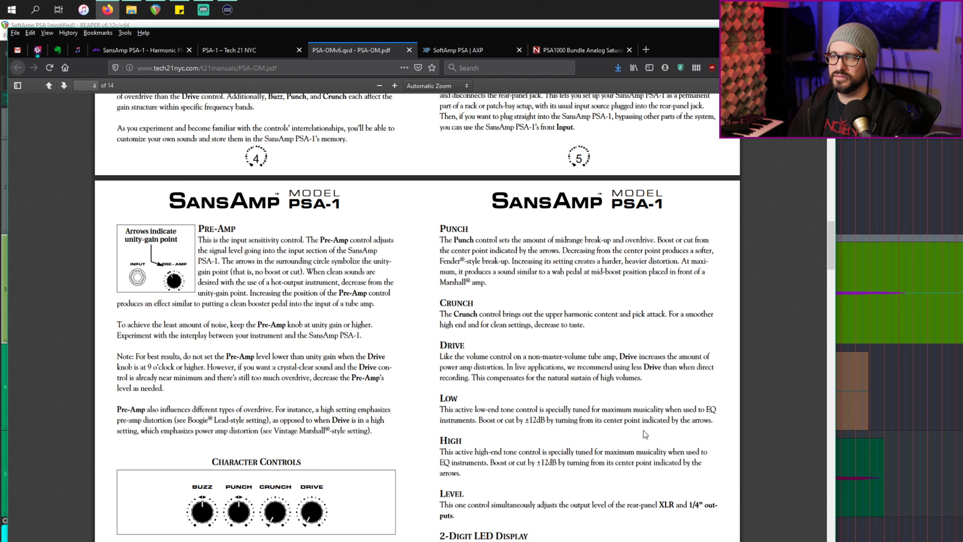
{"action": "left_click_drag", "start_coordinate": [533, 421], "coordinate": [564, 431]}
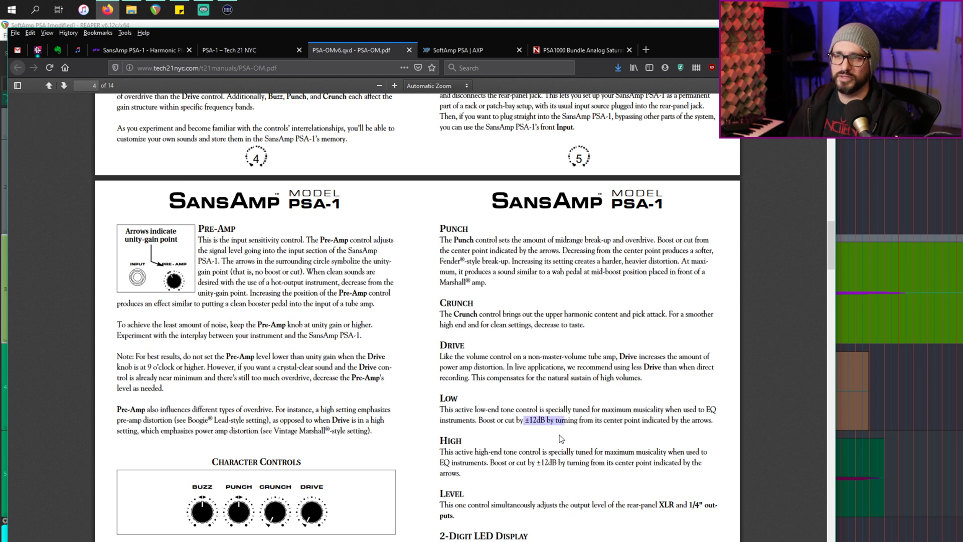
{"action": "key", "text": "alt+Tab"}
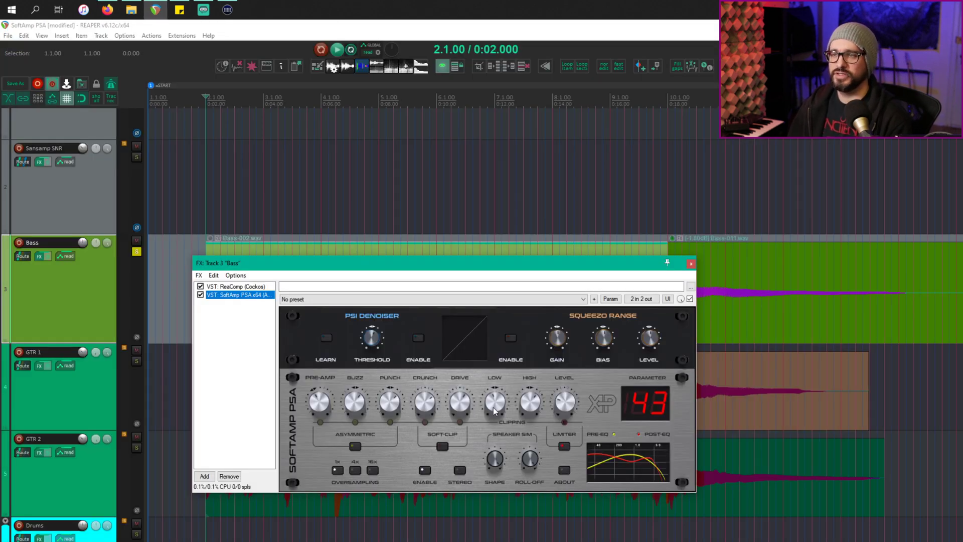
- During bass playback, tweak LOW, adjust the speaker-sim ROLL-OFF and lower SHAPE, then stop
{"action": "key", "text": "space"}
{"action": "left_click_drag", "start_coordinate": [494, 411], "coordinate": [477, 445]}
{"action": "key", "text": "space"}
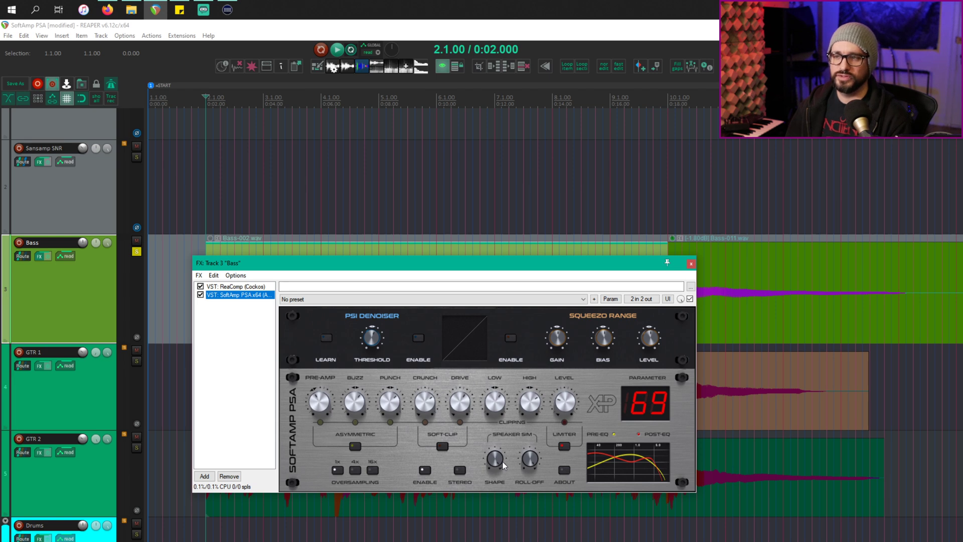
{"action": "key", "text": "space"}
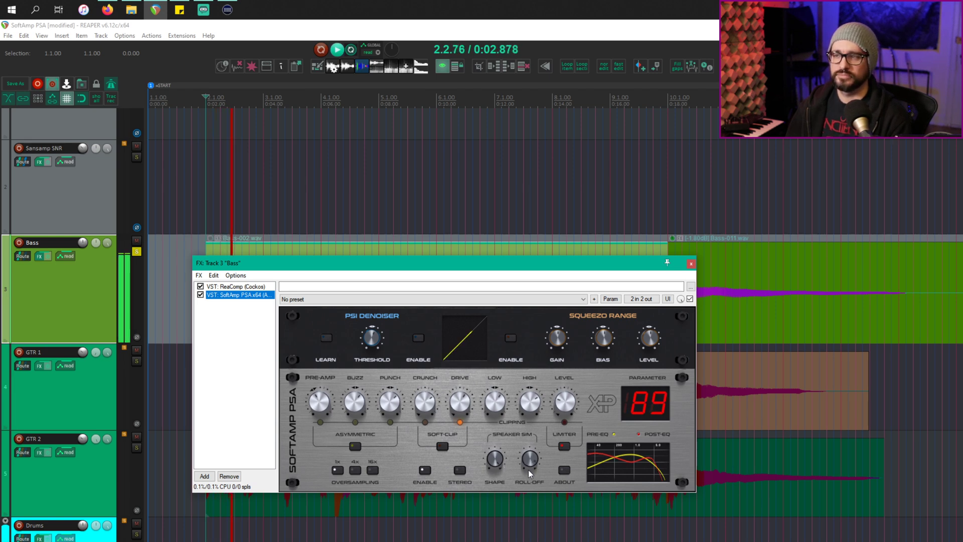
{"action": "mouse_move", "coordinate": [530, 473]}
{"action": "left_mouse_down"}
{"action": "mouse_move", "coordinate": [530, 491]}
{"action": "mouse_move", "coordinate": [530, 462]}
{"action": "left_mouse_up"}
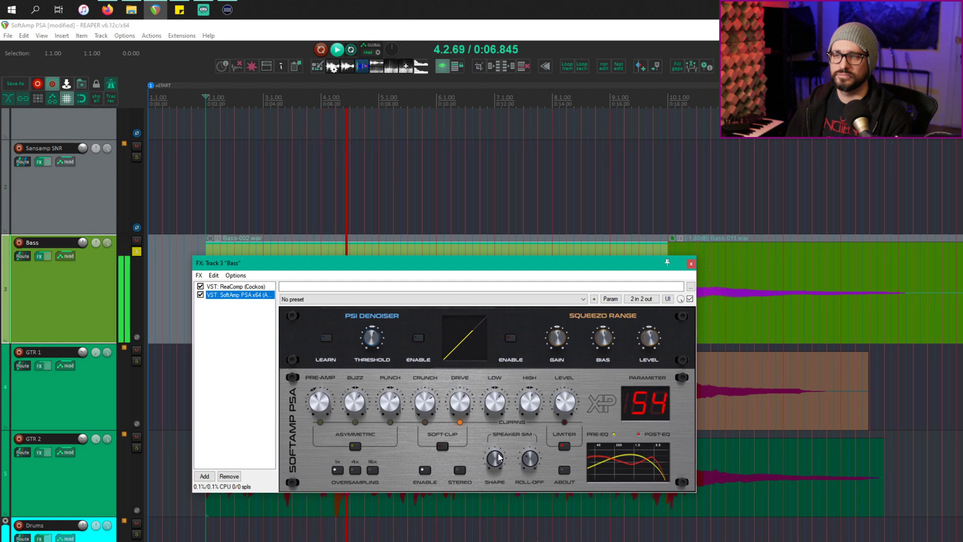
{"action": "left_click_drag", "start_coordinate": [498, 457], "coordinate": [509, 532]}
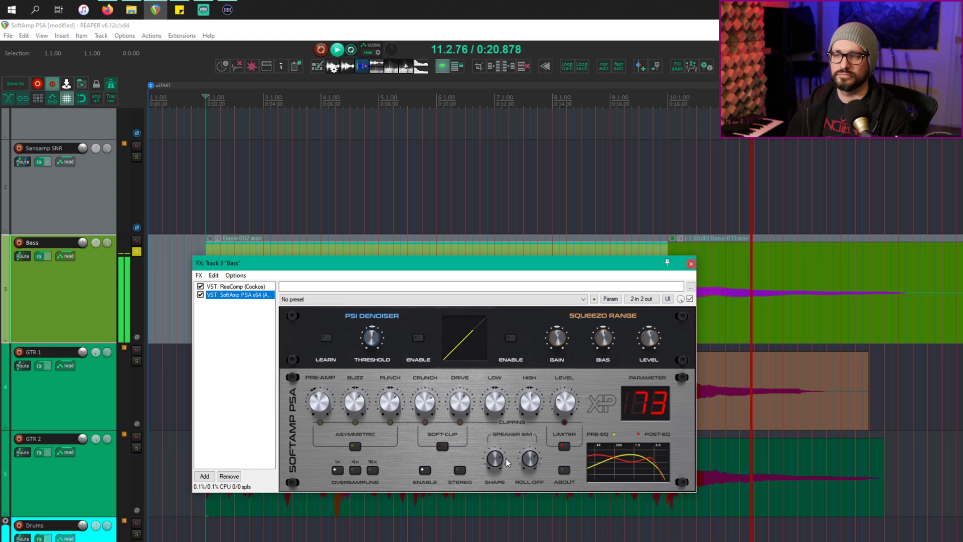
{"action": "key", "text": "space"}
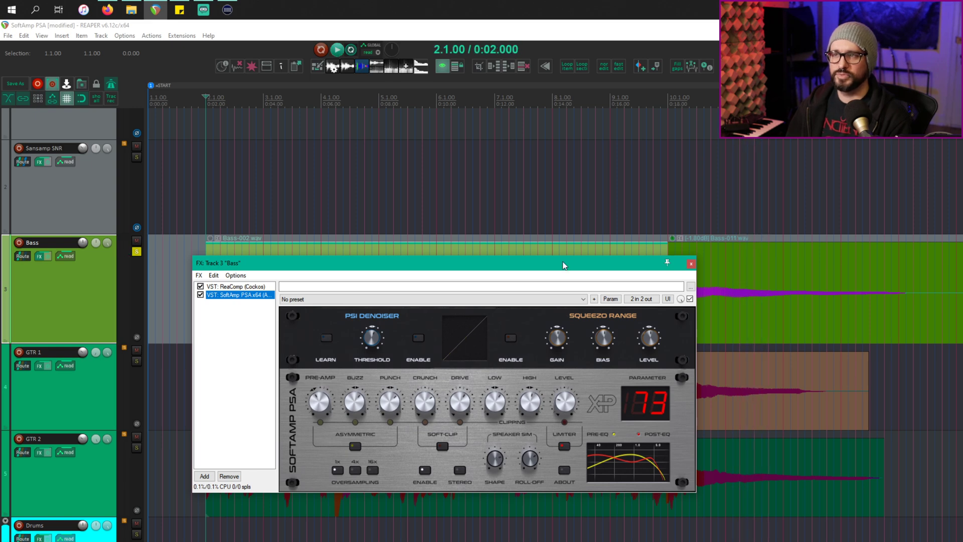
- Close the Bass effects and open the Sansamp kik track's effects chain
{"action": "key", "text": "Escape"}
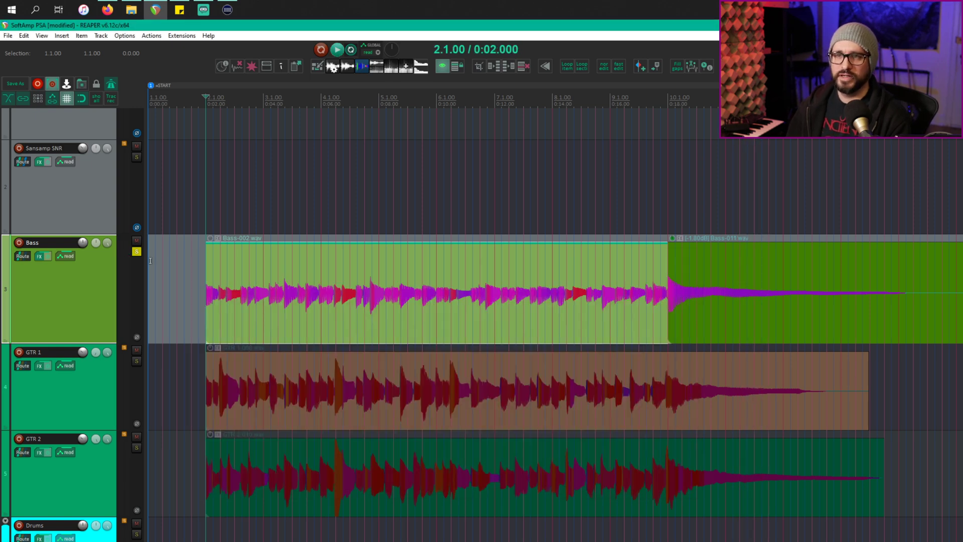
{"action": "scroll", "coordinate": [233, 441], "scroll_direction": "down", "scroll_amount": 4}
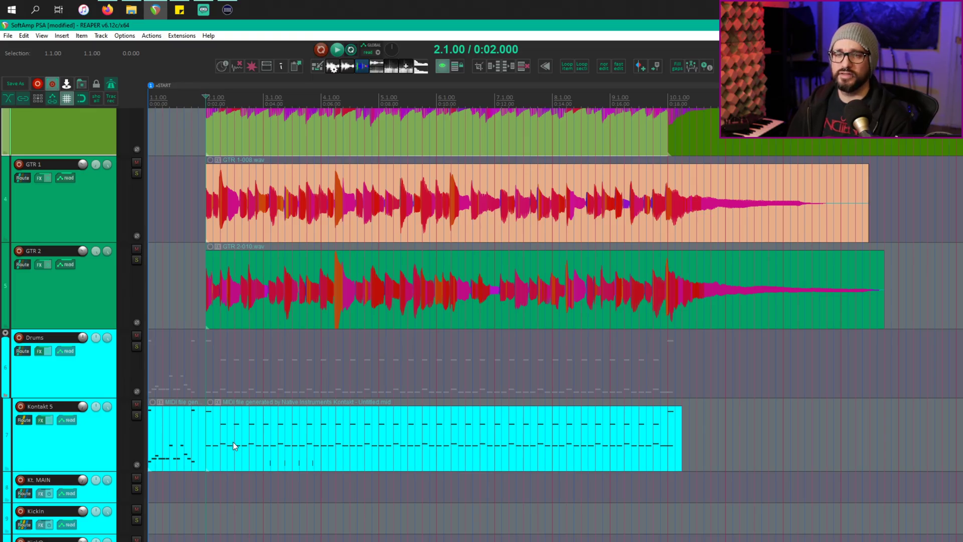
{"action": "scroll", "coordinate": [233, 442], "scroll_direction": "up", "scroll_amount": 4}
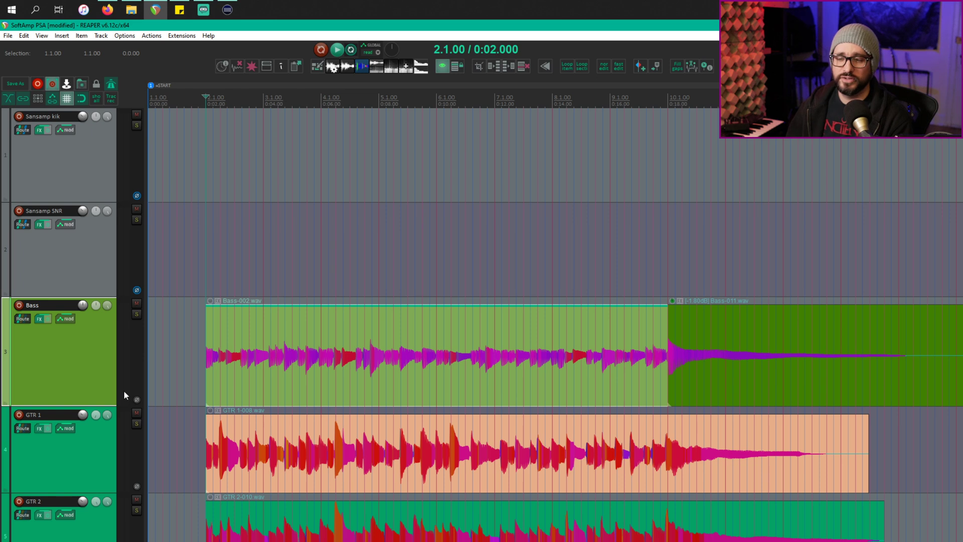
{"action": "left_click", "coordinate": [68, 161]}
{"action": "key", "text": "f"}
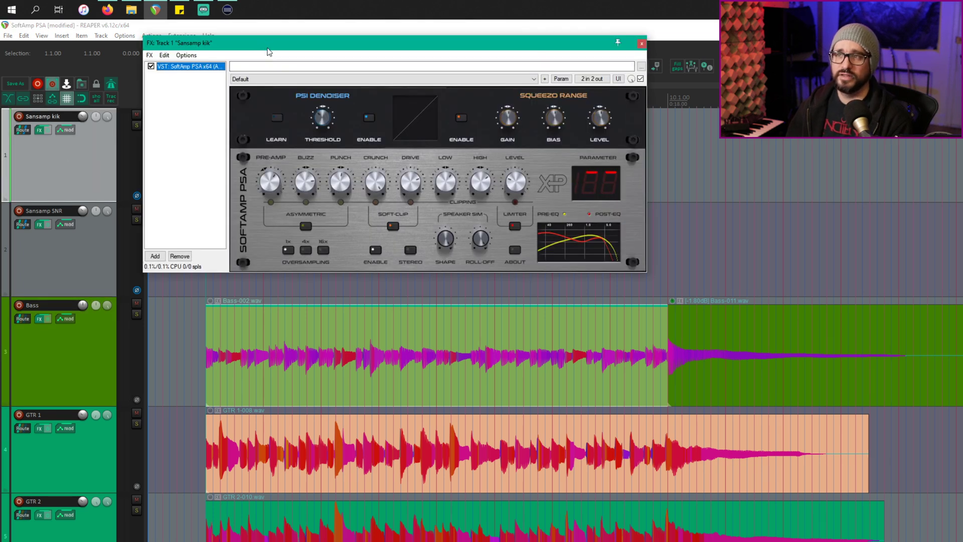
{"action": "left_click_drag", "start_coordinate": [266, 51], "coordinate": [287, 59]}
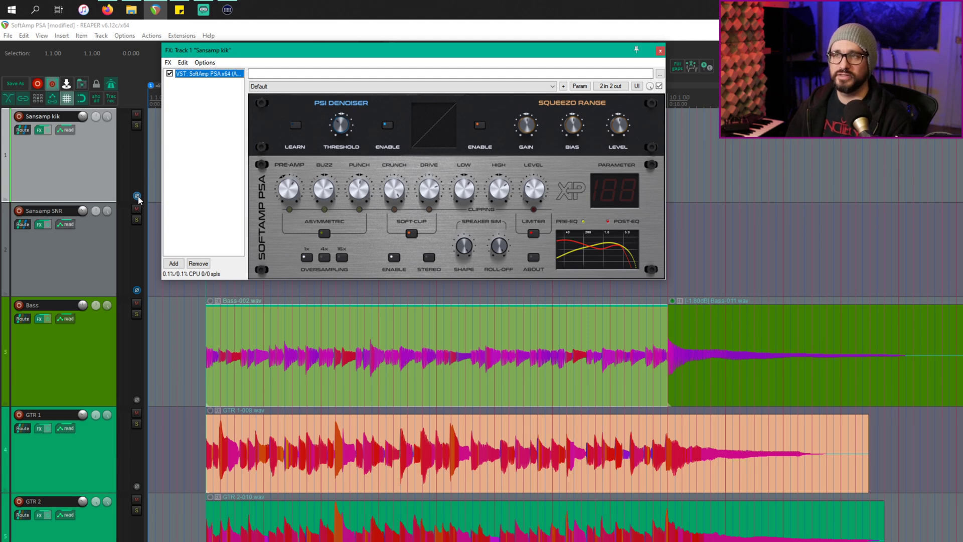
- Solo Sansamp kik and compare the kick with SoftAmp PSA bypassed and active
{"action": "left_click", "coordinate": [136, 125]}
{"action": "key", "text": "space"}
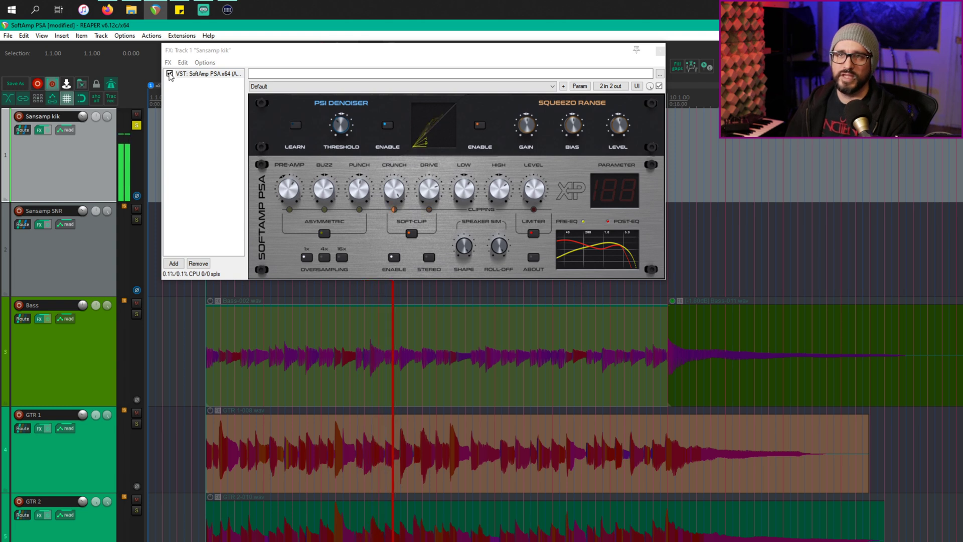
{"action": "left_click", "coordinate": [170, 74]}
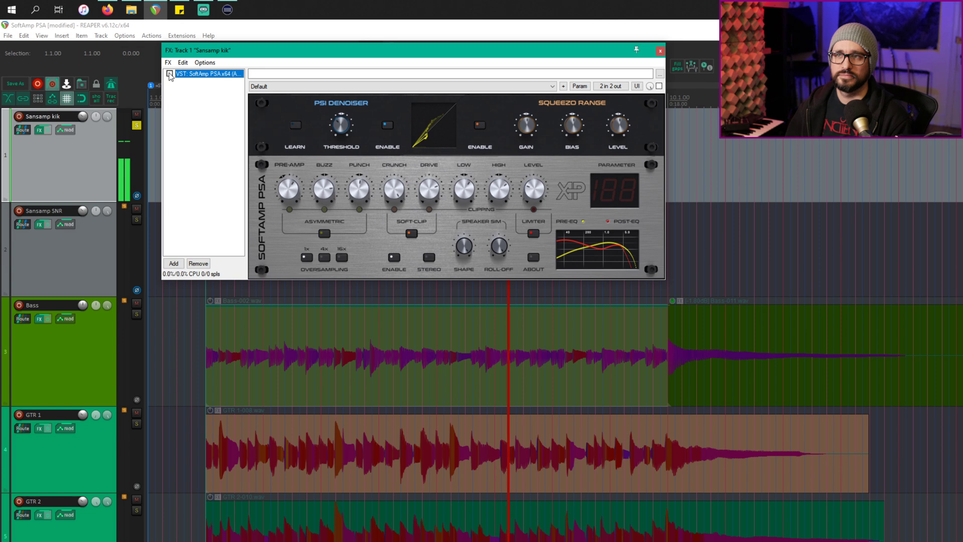
{"action": "left_click", "coordinate": [170, 75]}
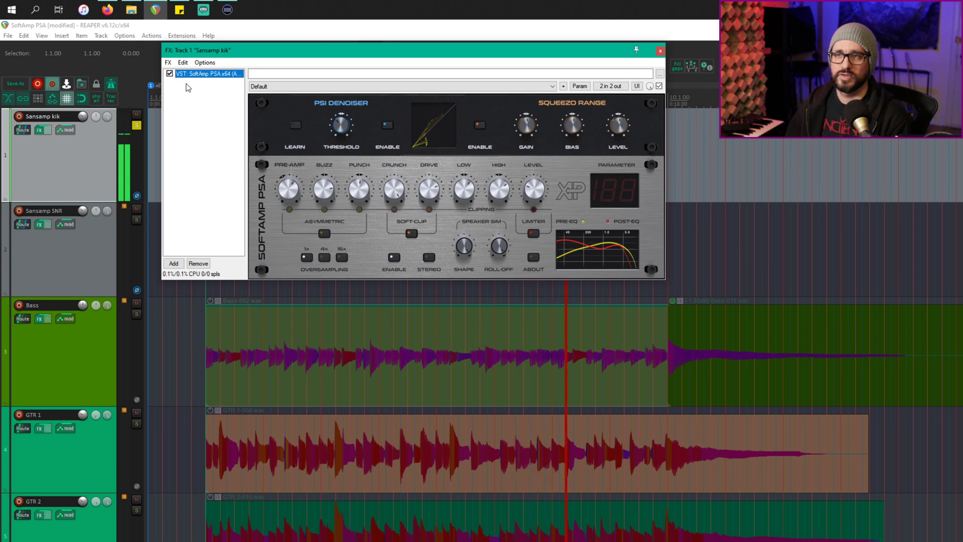
{"action": "key", "text": "space"}
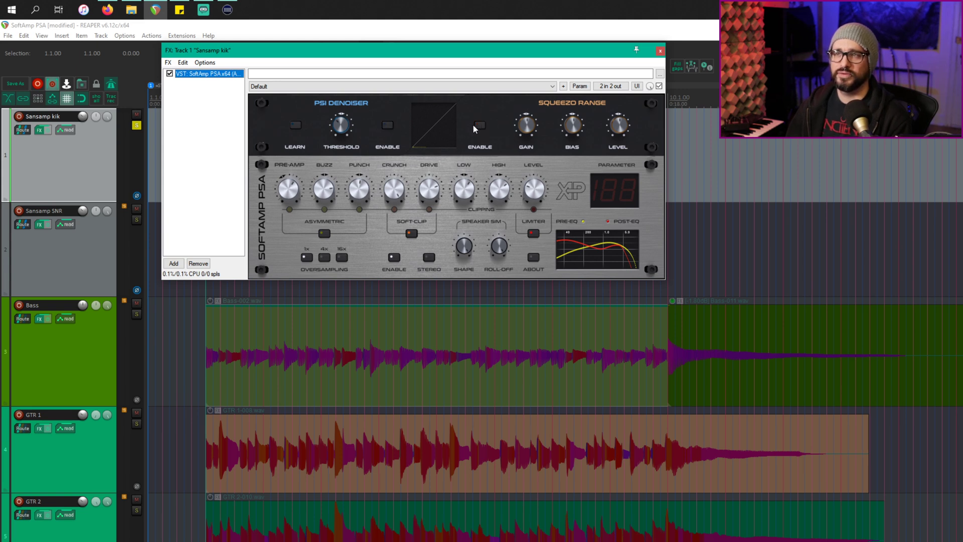
- During playback, enable Squeezo Range and try the PSI Denoiser on, then off
{"action": "key", "text": "space"}
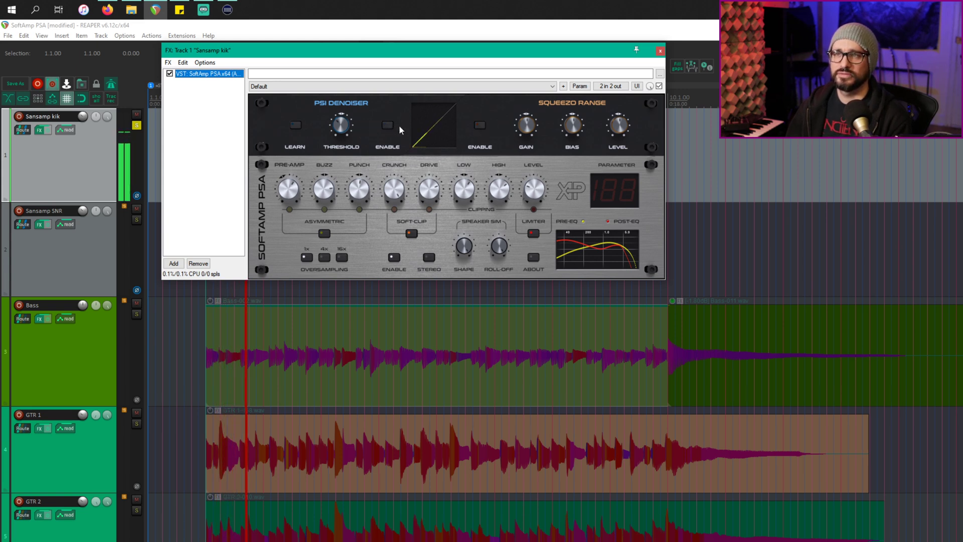
{"action": "left_click", "coordinate": [480, 125]}
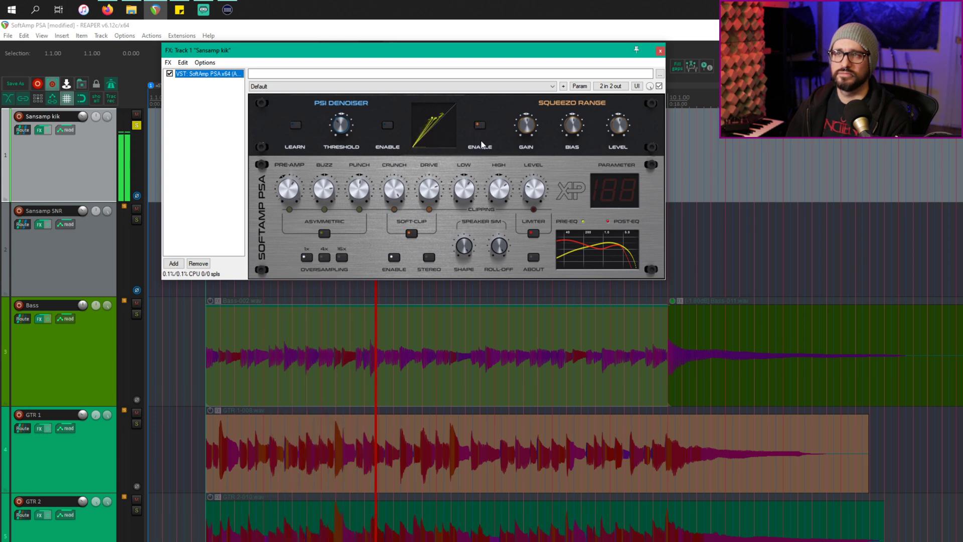
{"action": "left_click", "coordinate": [388, 124]}
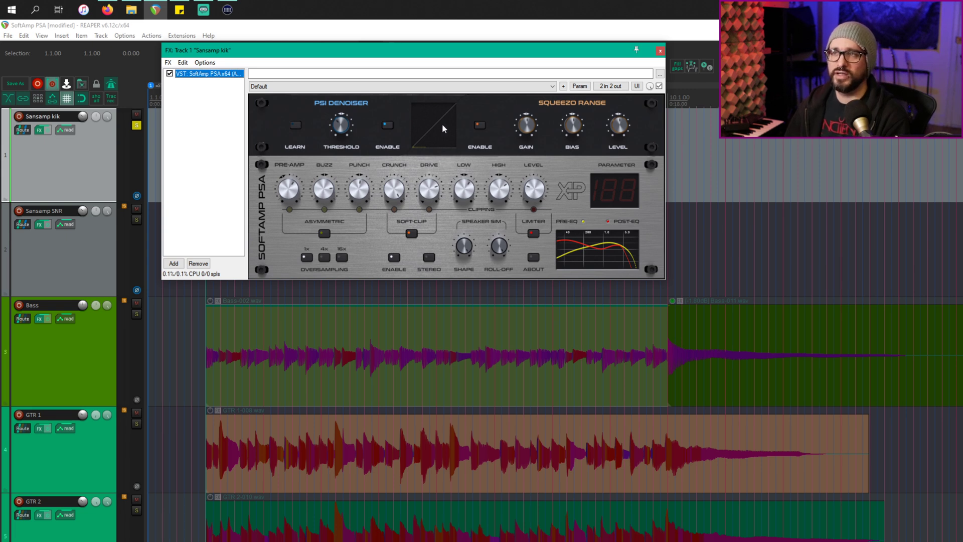
{"action": "left_click", "coordinate": [389, 125]}
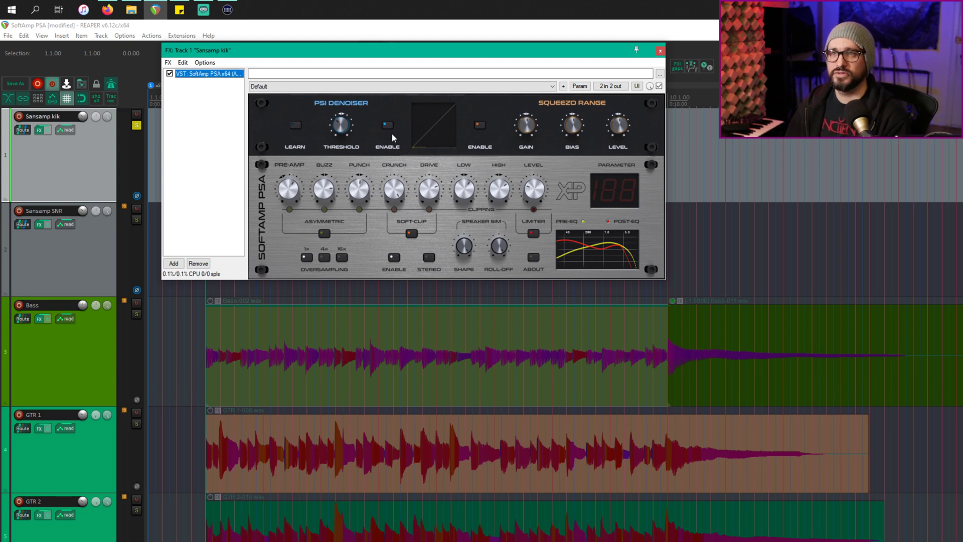
{"action": "key", "text": "space"}
{"action": "left_click", "coordinate": [478, 124]}
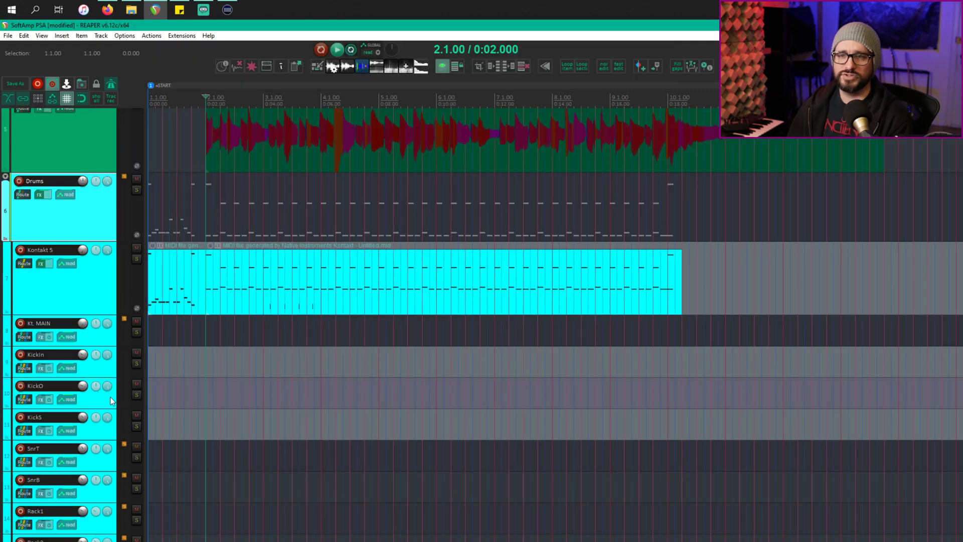
- Solo the KickS and KickO tracks, mute Sansamp kik, and play the mix
{"action": "scroll", "coordinate": [121, 409], "scroll_direction": "down", "scroll_amount": 1}
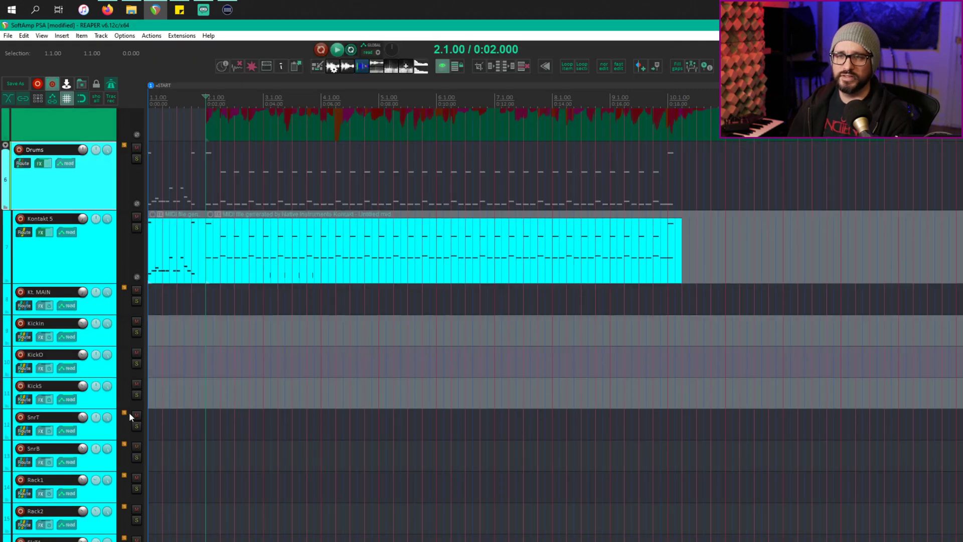
{"action": "left_click", "coordinate": [136, 394]}
{"action": "left_click", "coordinate": [136, 363]}
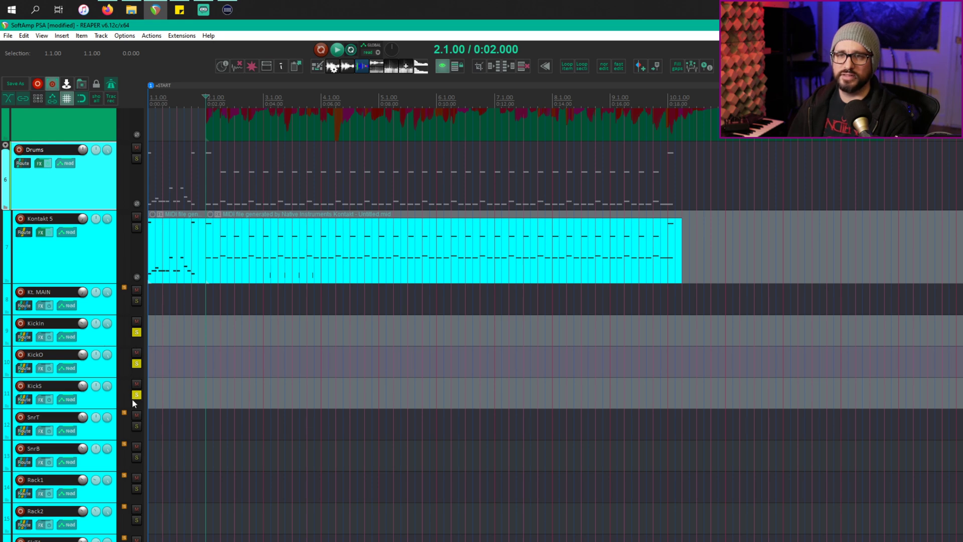
{"action": "scroll", "coordinate": [135, 251], "scroll_direction": "up", "scroll_amount": 15}
{"action": "left_click", "coordinate": [136, 115]}
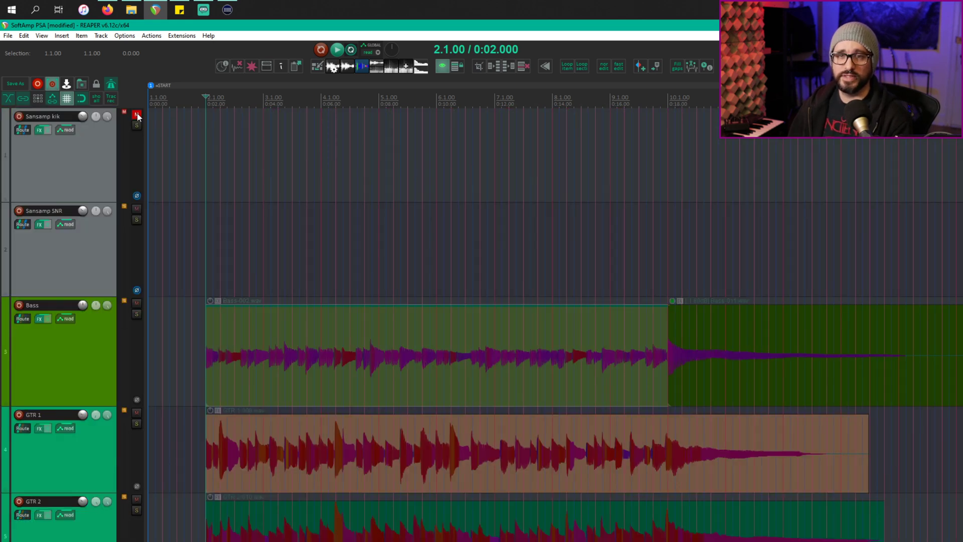
{"action": "key", "text": "space"}
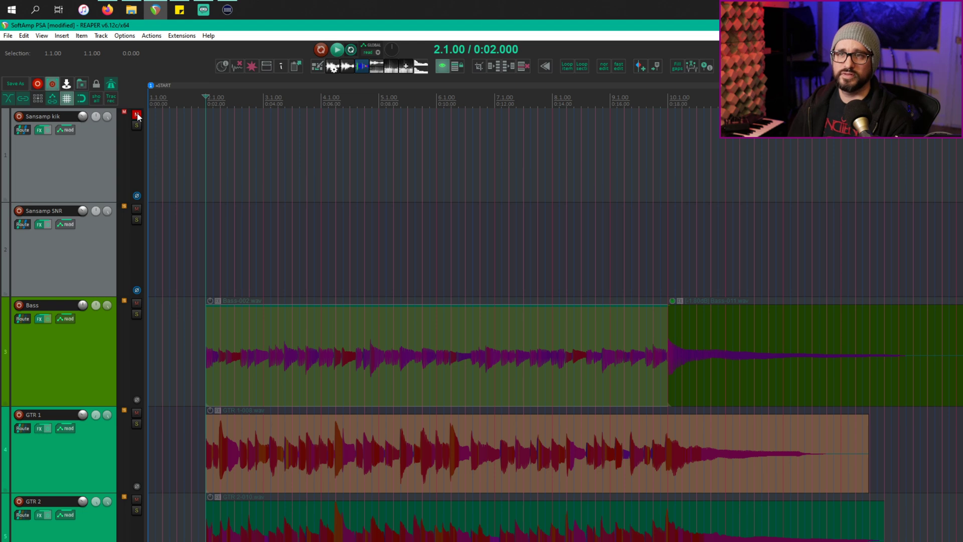
{"action": "key", "text": "space"}
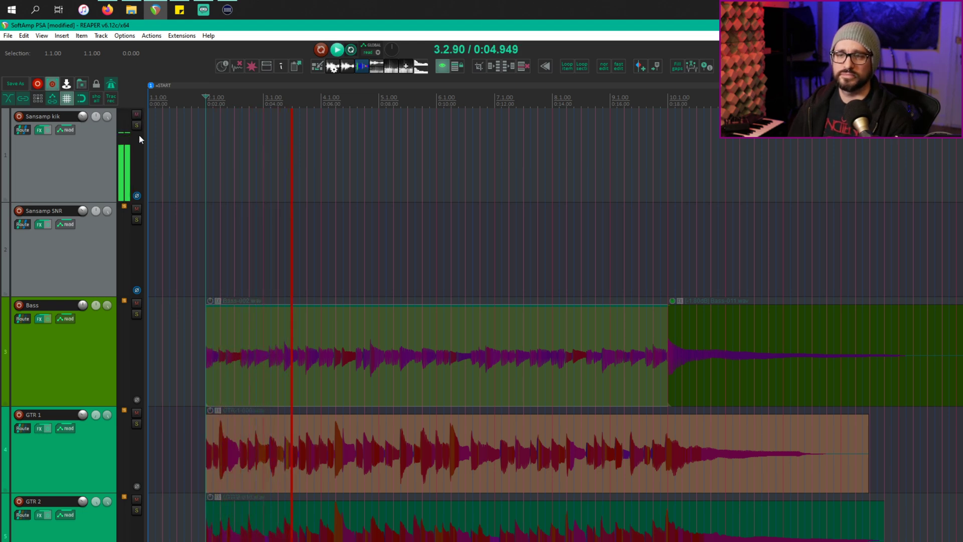
{"action": "key", "text": "space"}
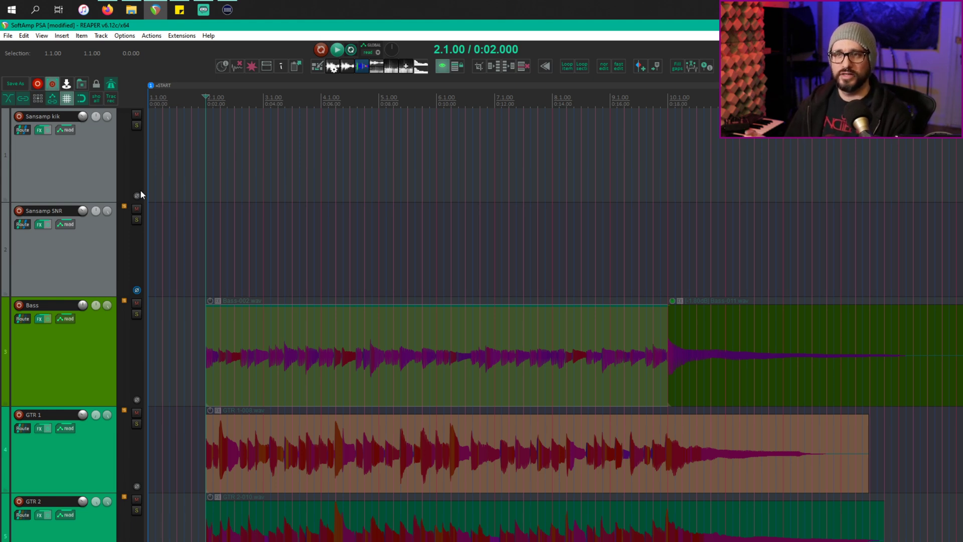
{"action": "key", "text": "space"}
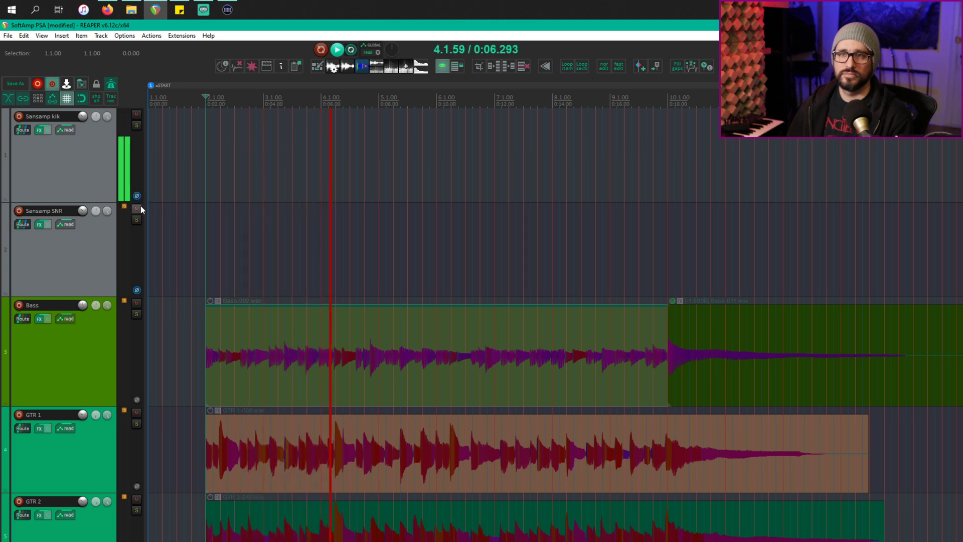
- Invert the Sansamp kik track's polarity and open its SoftAmp PSA effects chain
{"action": "left_click", "coordinate": [137, 196]}
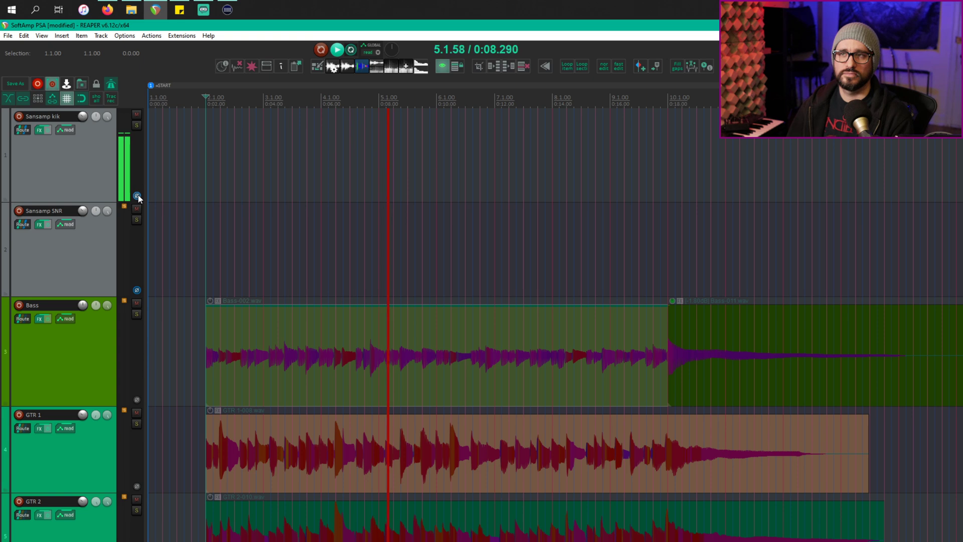
{"action": "left_click", "coordinate": [137, 196]}
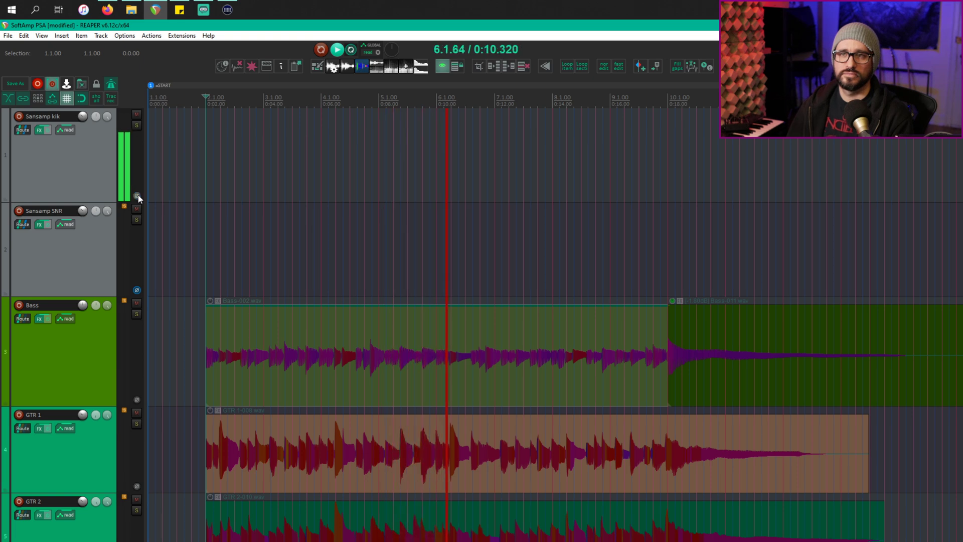
{"action": "left_click", "coordinate": [137, 196]}
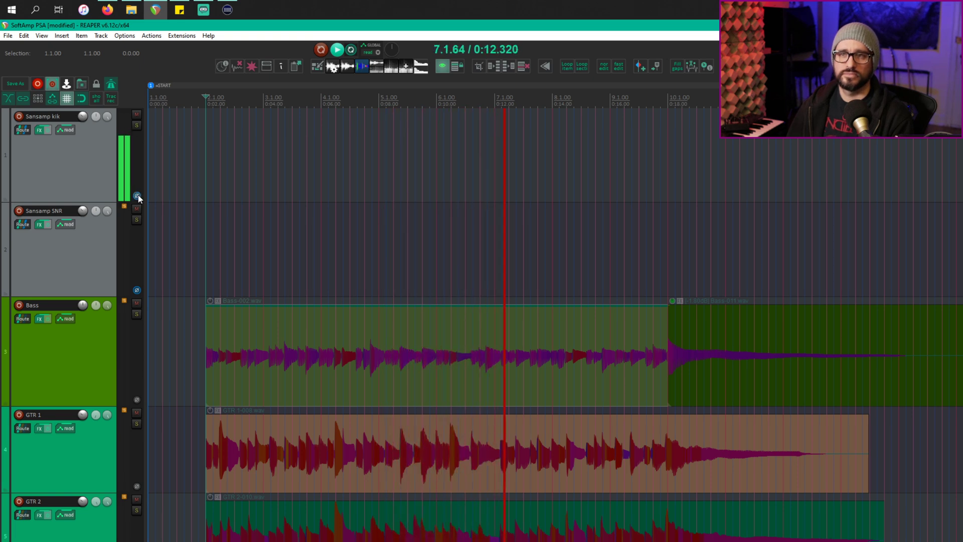
{"action": "left_click", "coordinate": [87, 184]}
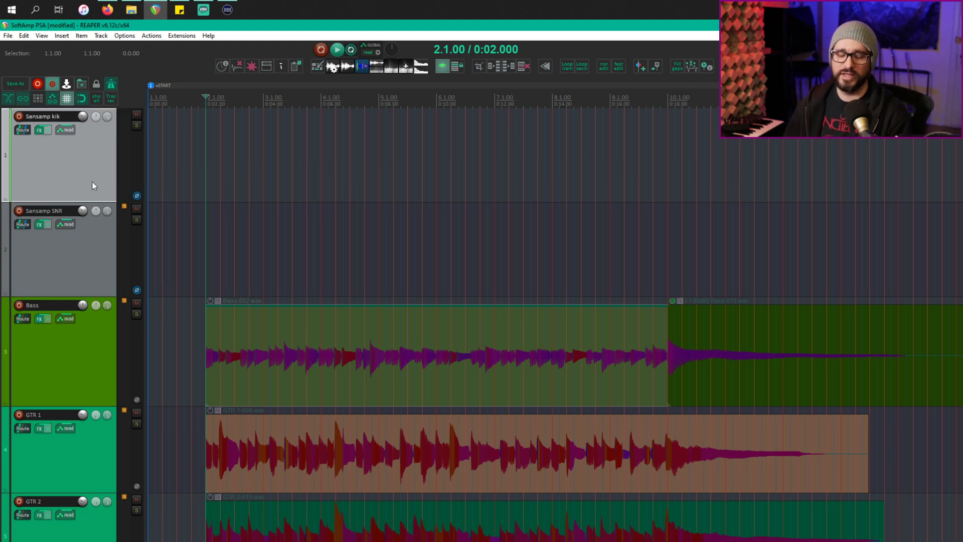
{"action": "key", "text": "f"}
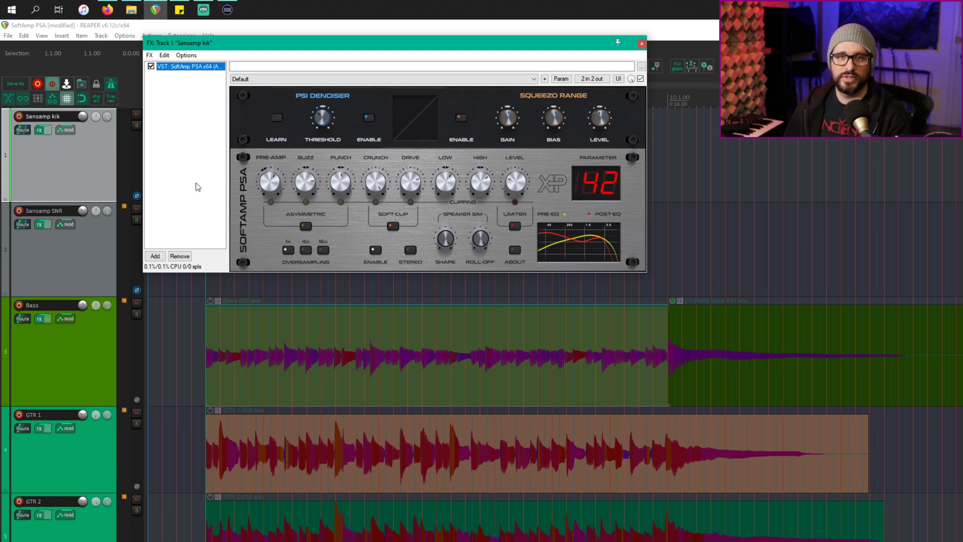
- Close the kick's effects, open the Sansamp SNR chain with SoftAmp PSA and ReaEQ, and play
{"action": "left_click_drag", "start_coordinate": [348, 43], "coordinate": [447, 94]}
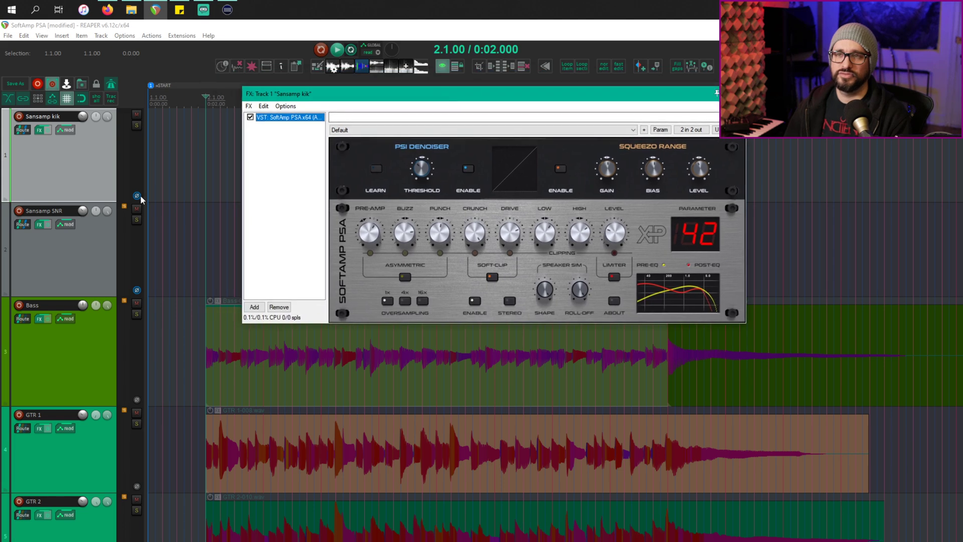
{"action": "left_click", "coordinate": [247, 348]}
{"action": "scroll", "coordinate": [248, 347], "scroll_direction": "down", "scroll_amount": 10}
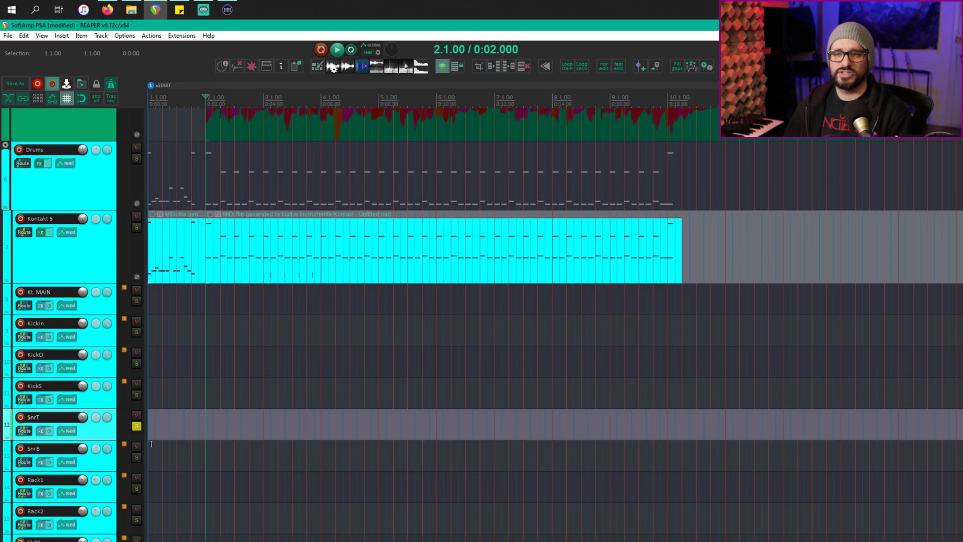
{"action": "scroll", "coordinate": [151, 444], "scroll_direction": "up", "scroll_amount": 2}
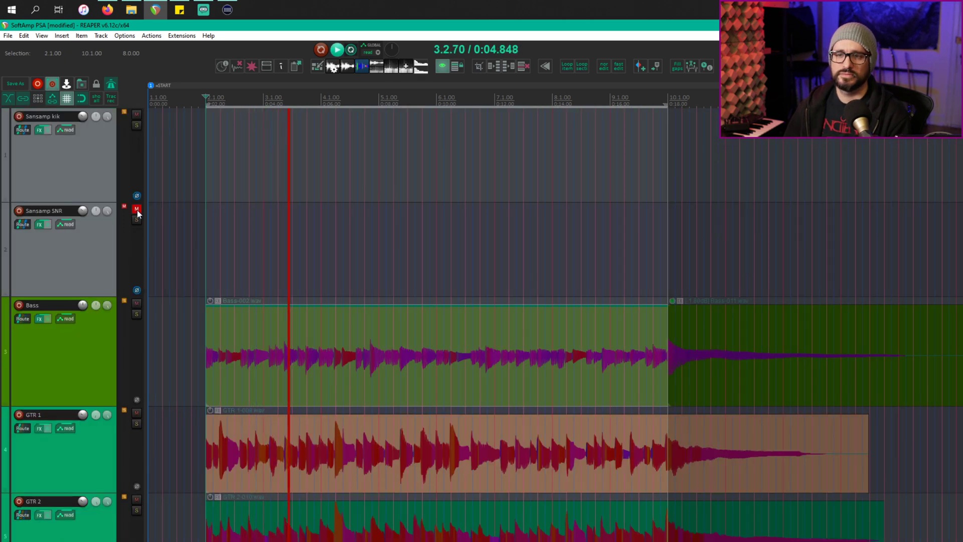
{"action": "key", "text": "space"}
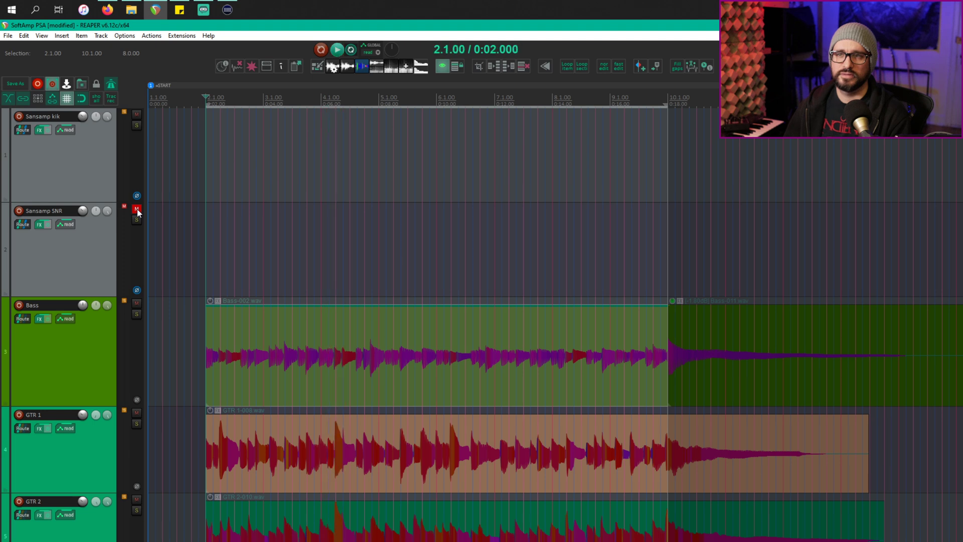
{"action": "left_click", "coordinate": [82, 243]}
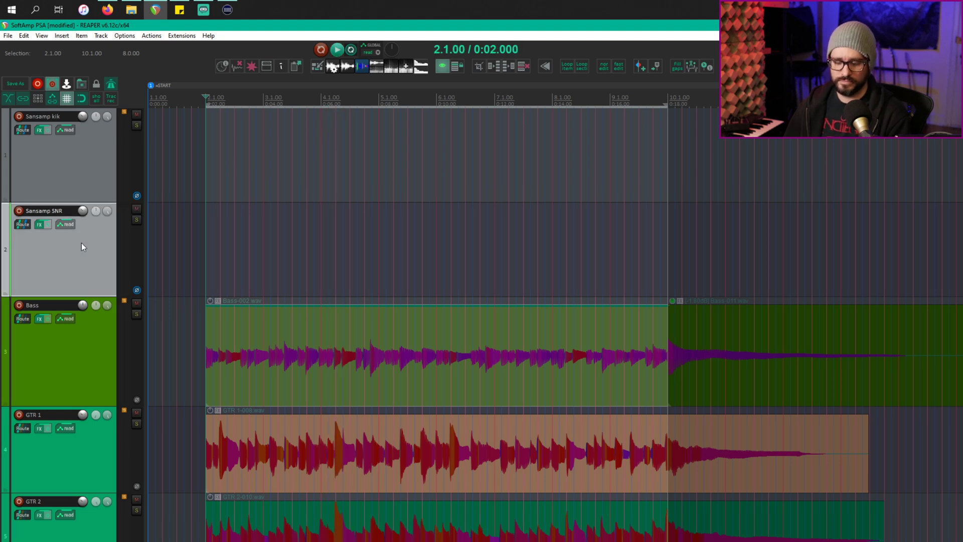
{"action": "key", "text": "f"}
{"action": "key", "text": "space"}
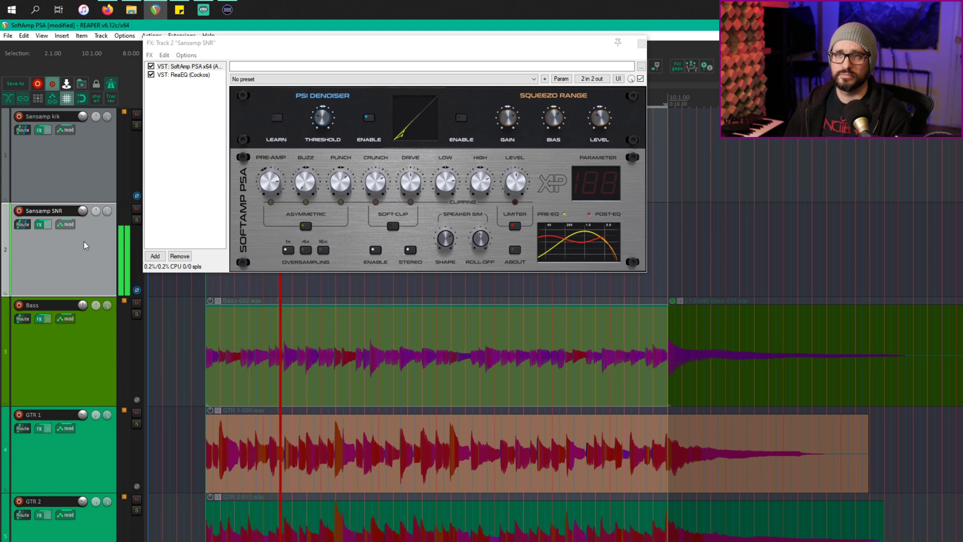
- Solo Sansamp SNR, toggle PSI Denoiser off and back on, adjust DRIVE, and return to the arrange view
{"action": "left_click", "coordinate": [136, 221]}
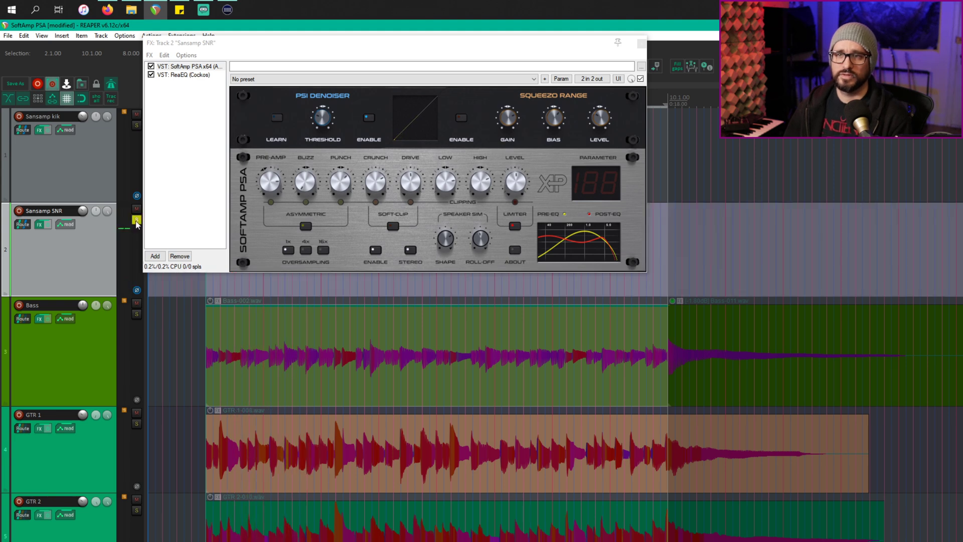
{"action": "key", "text": "space"}
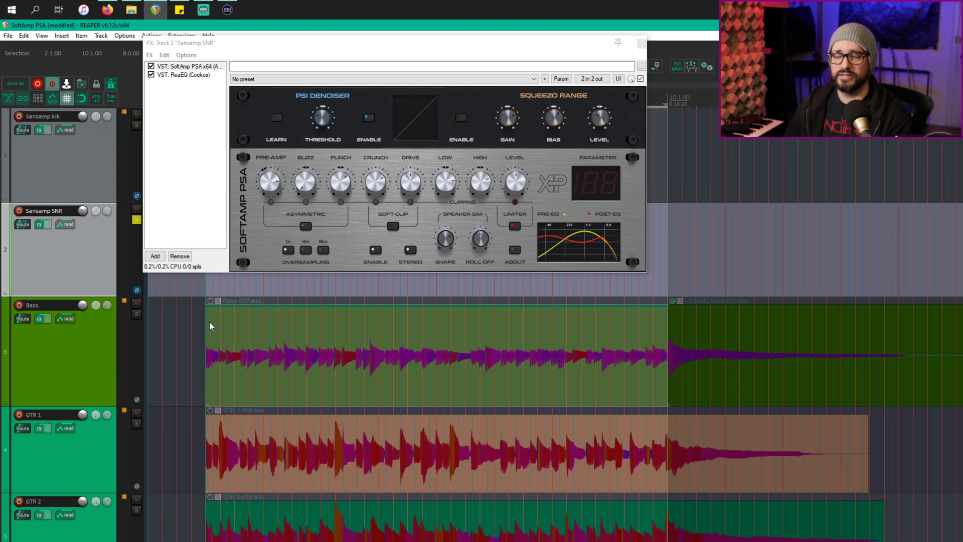
{"action": "left_click", "coordinate": [370, 118]}
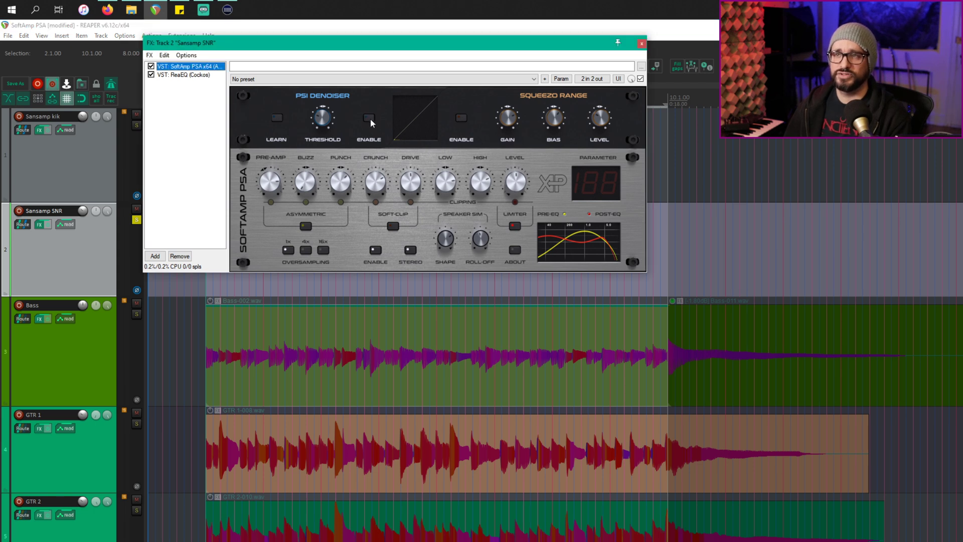
{"action": "key", "text": "space"}
{"action": "left_click", "coordinate": [370, 116]}
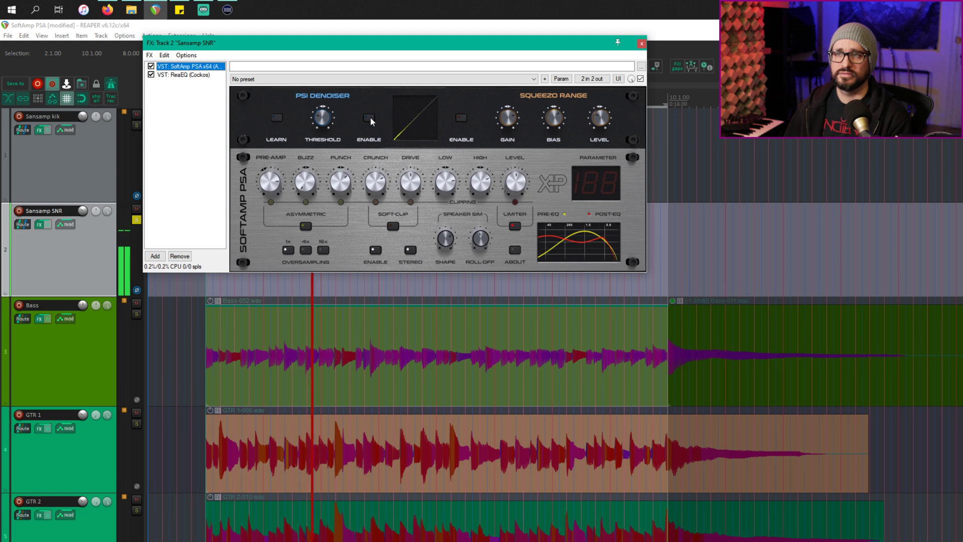
{"action": "left_click", "coordinate": [370, 117]}
{"action": "left_click_drag", "start_coordinate": [423, 186], "coordinate": [408, 173]}
{"action": "left_click", "coordinate": [99, 261]}
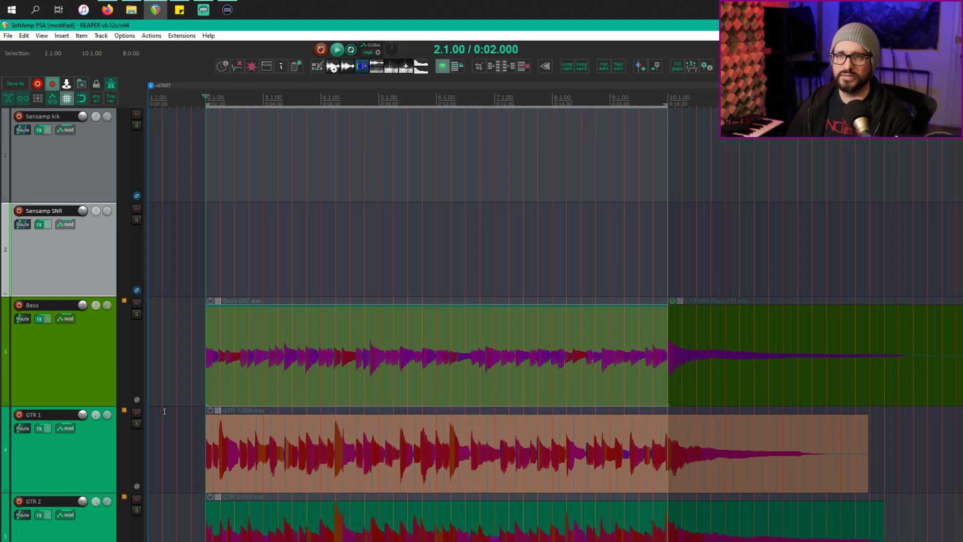
{"action": "key", "text": "space"}
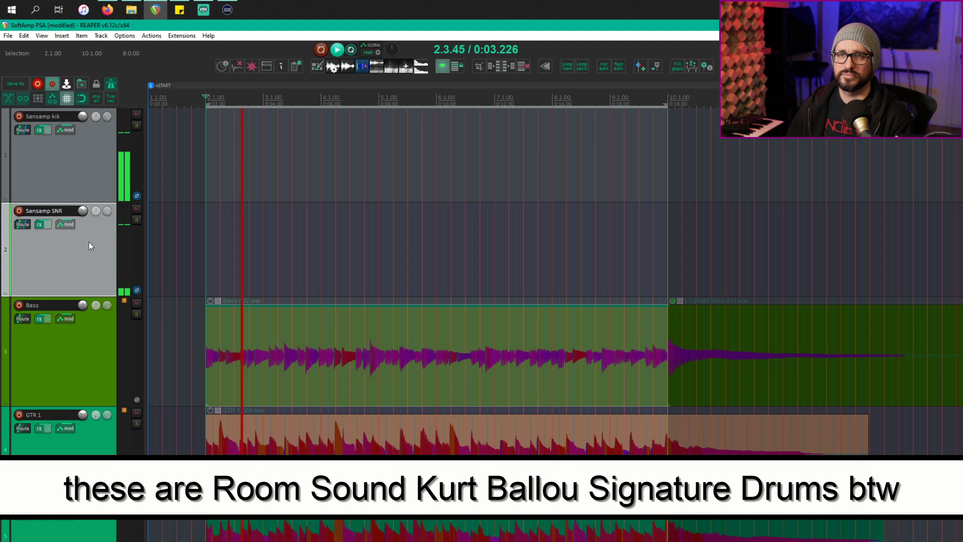
{"action": "left_click", "coordinate": [99, 179], "text": "ctrl"}
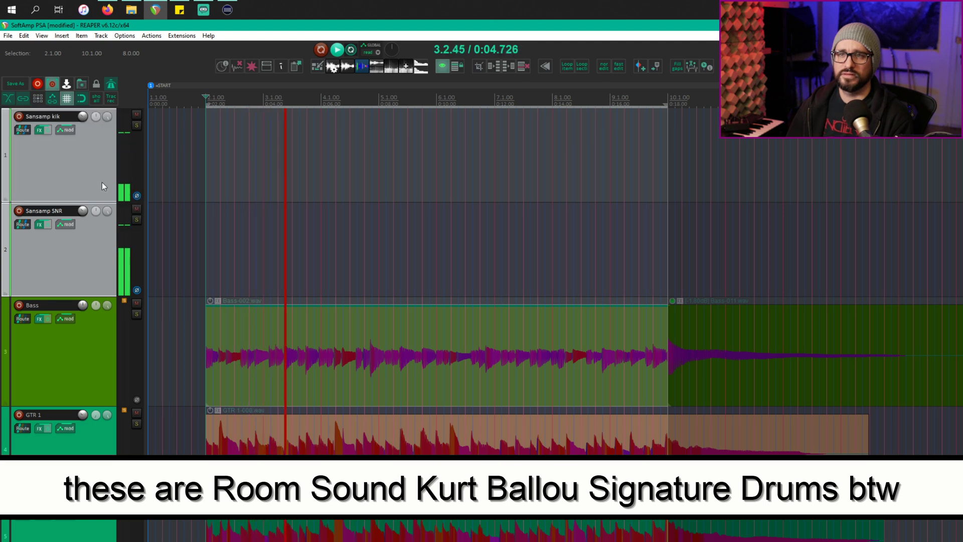
{"action": "left_click", "coordinate": [136, 209]}
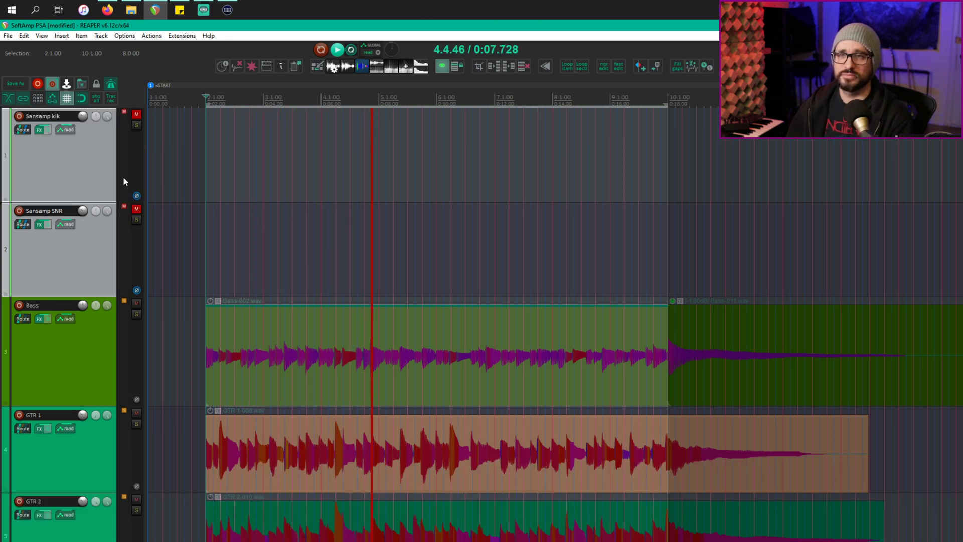
{"action": "left_click", "coordinate": [136, 209]}
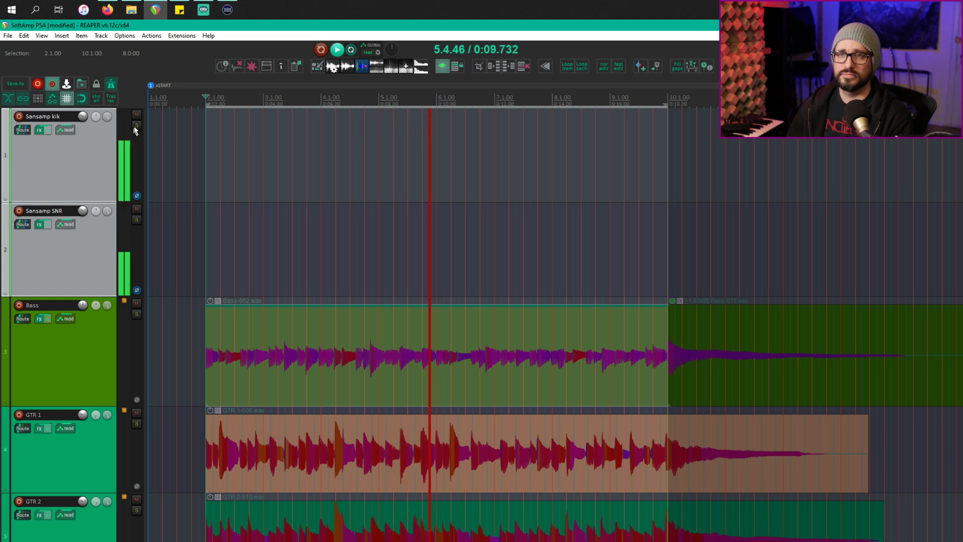
{"action": "left_click", "coordinate": [77, 162]}
{"action": "left_click", "coordinate": [97, 262], "text": "ctrl"}
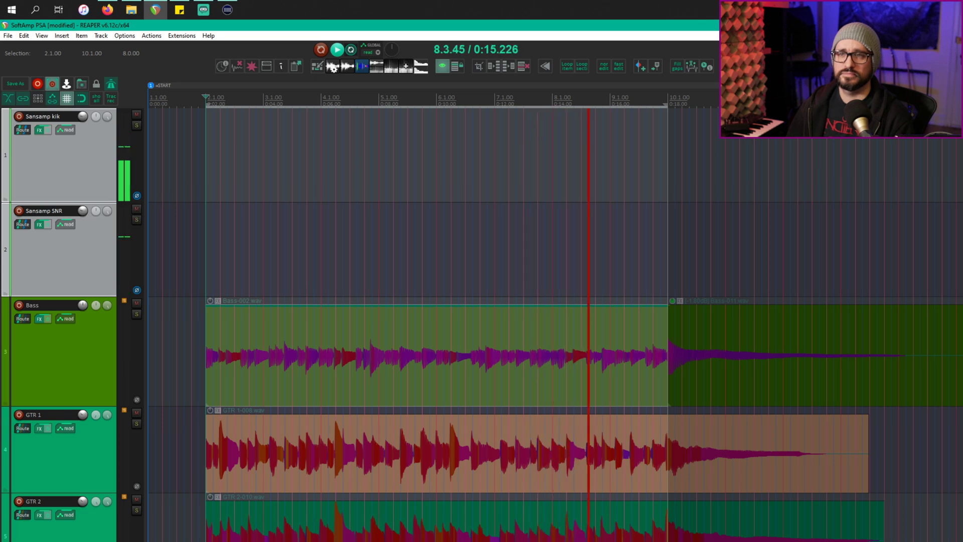
{"action": "left_click", "coordinate": [136, 208]}
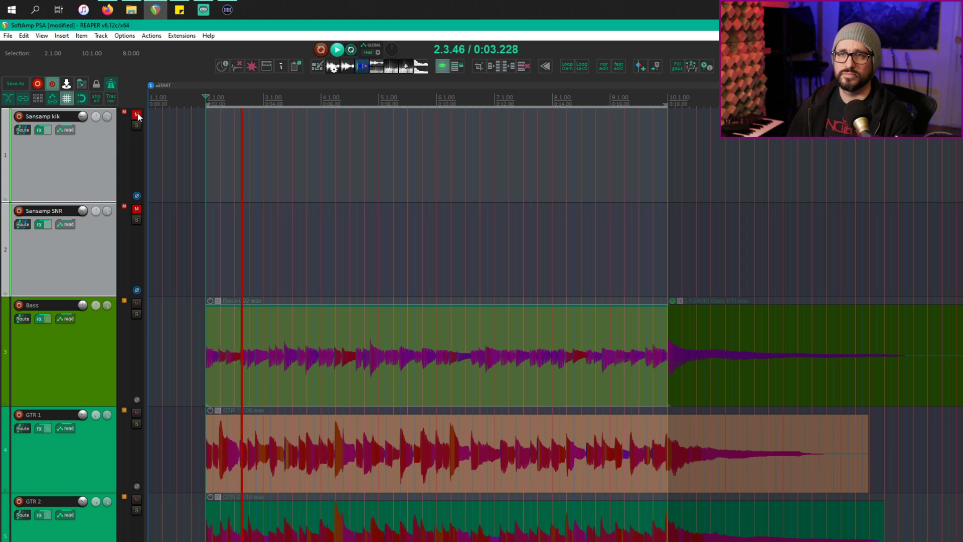
{"action": "left_click", "coordinate": [138, 209]}
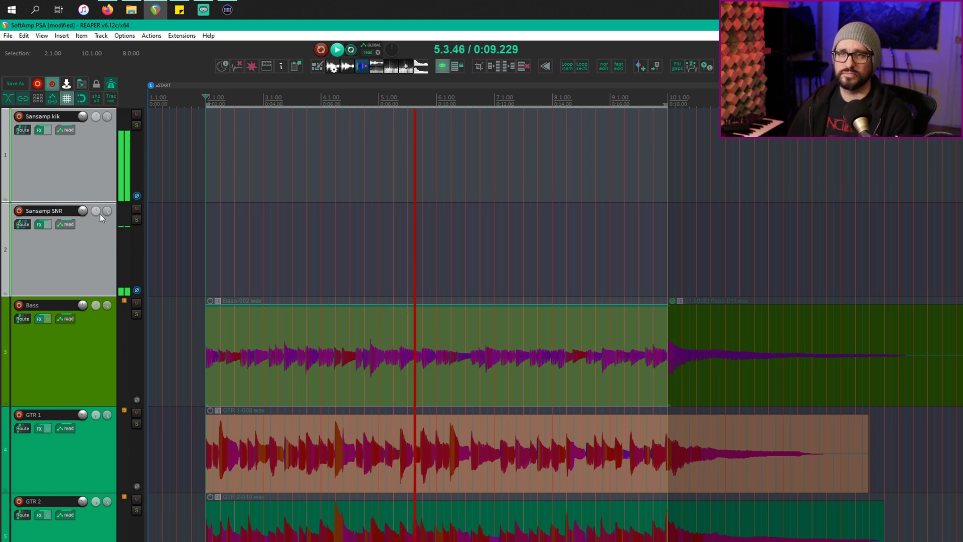
{"action": "key", "text": "space"}
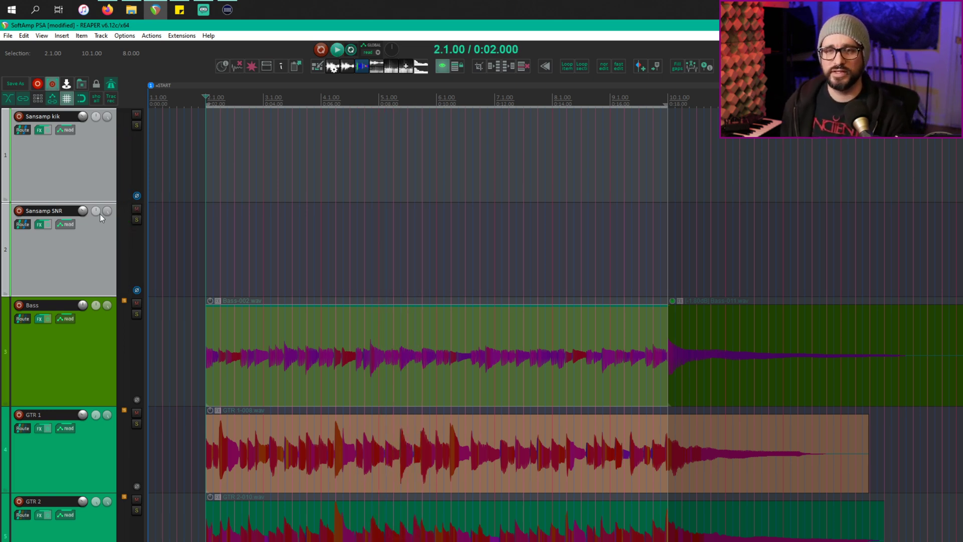